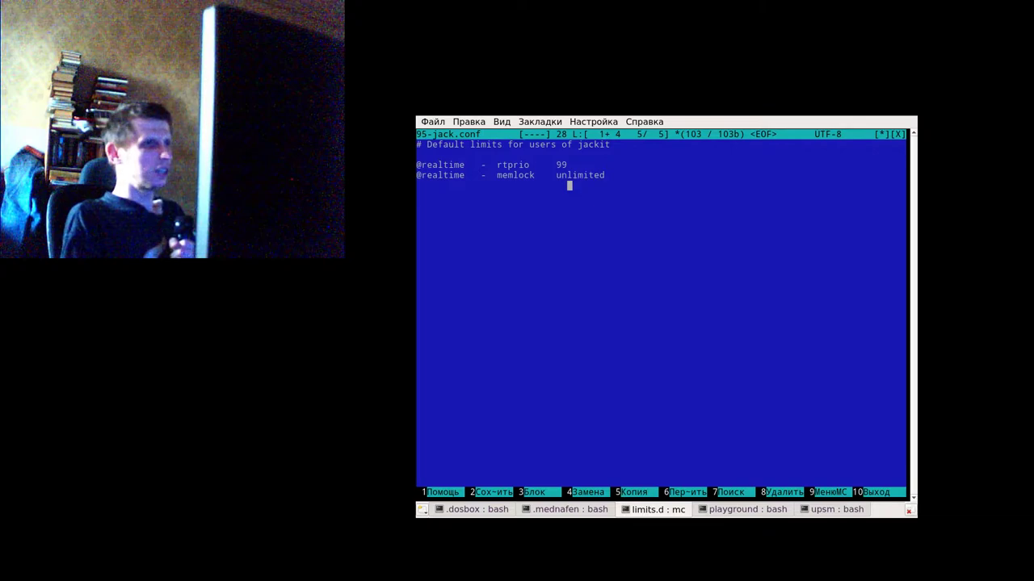
Step: Review the realtime group's rtprio and memlock limits in 95-jack.conf and close the file
key("Up")
key("Up")
key("Down")
key("Down")
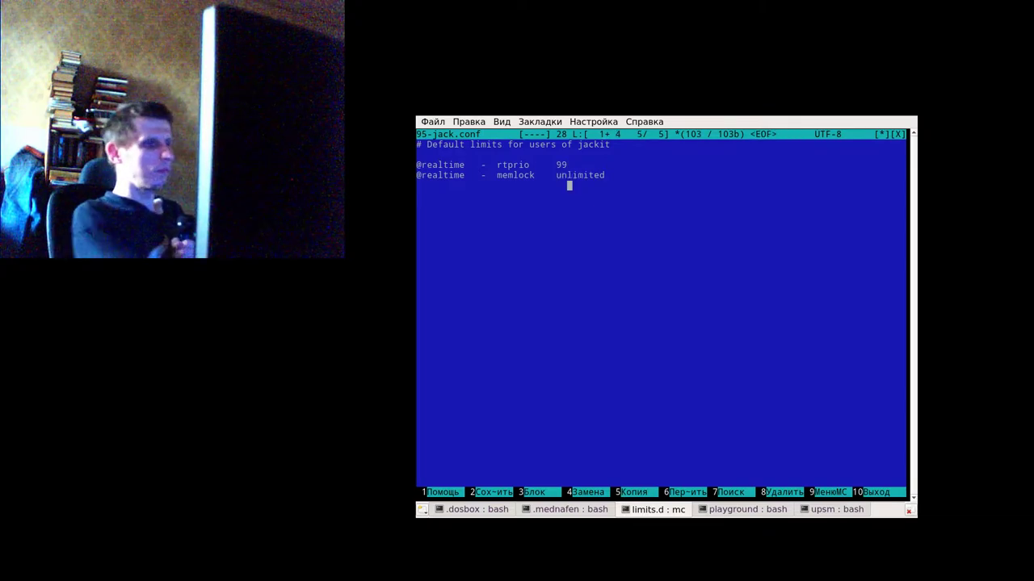
key("F10")
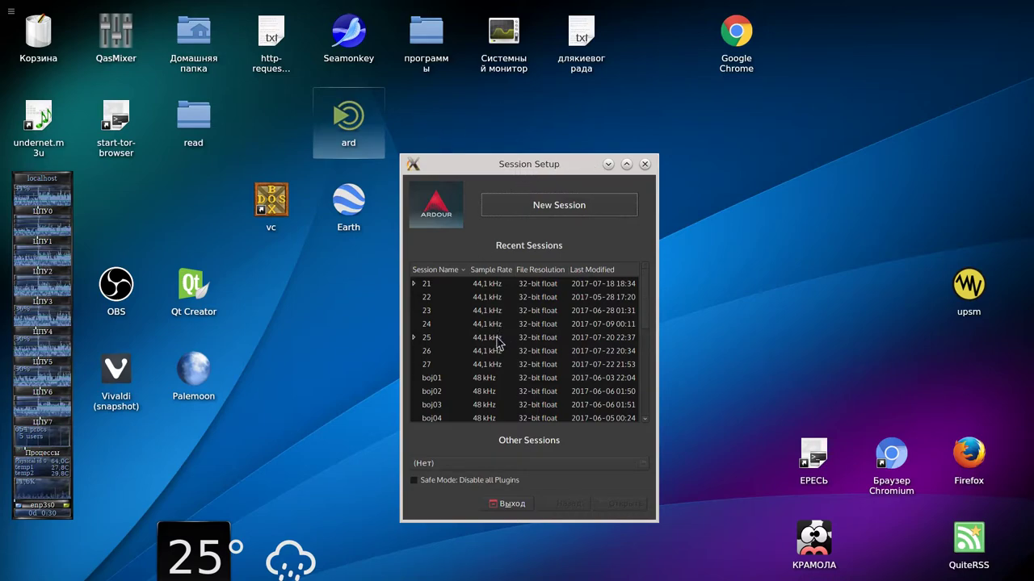
Step: Look through the recent sessions list and the folder of other existing sessions without opening one
scroll(456, 313, "down", 4)
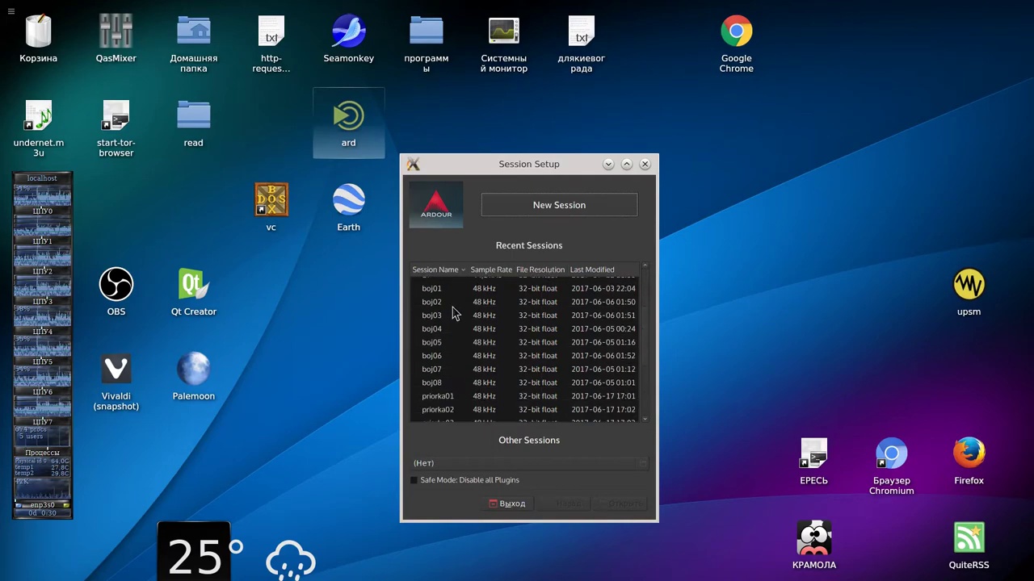
scroll(456, 313, "up", 4)
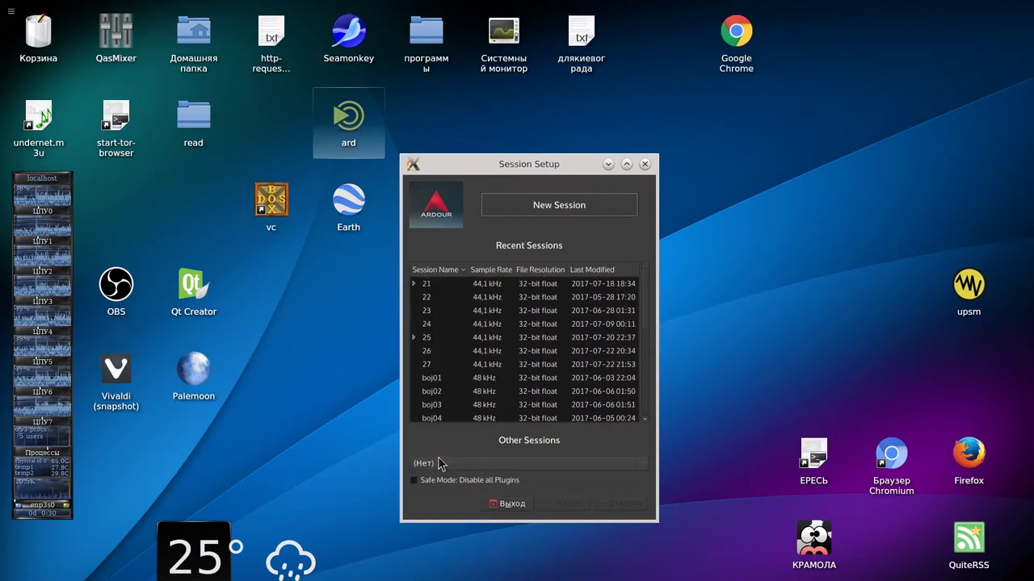
left_click(575, 467)
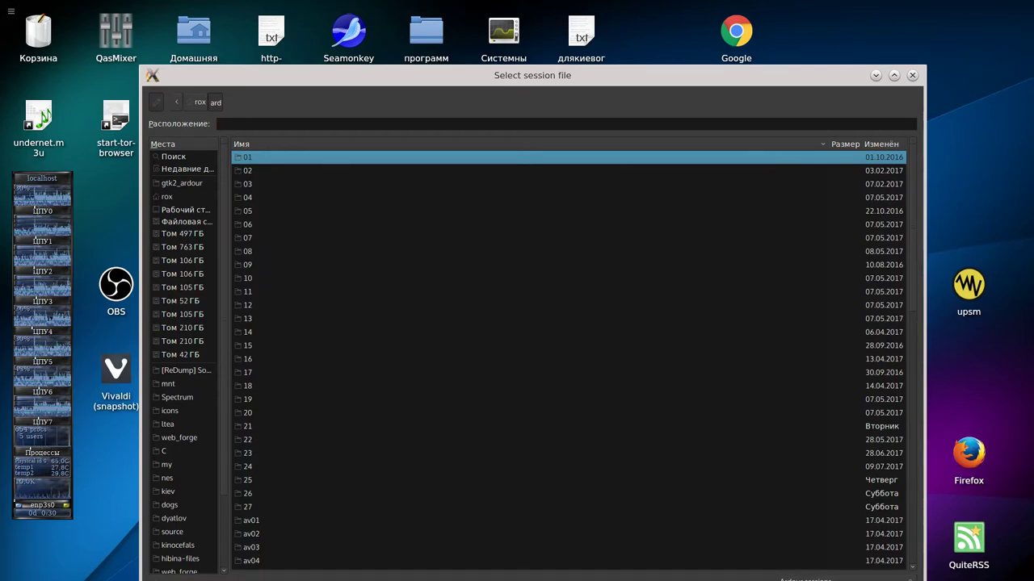
key("Escape")
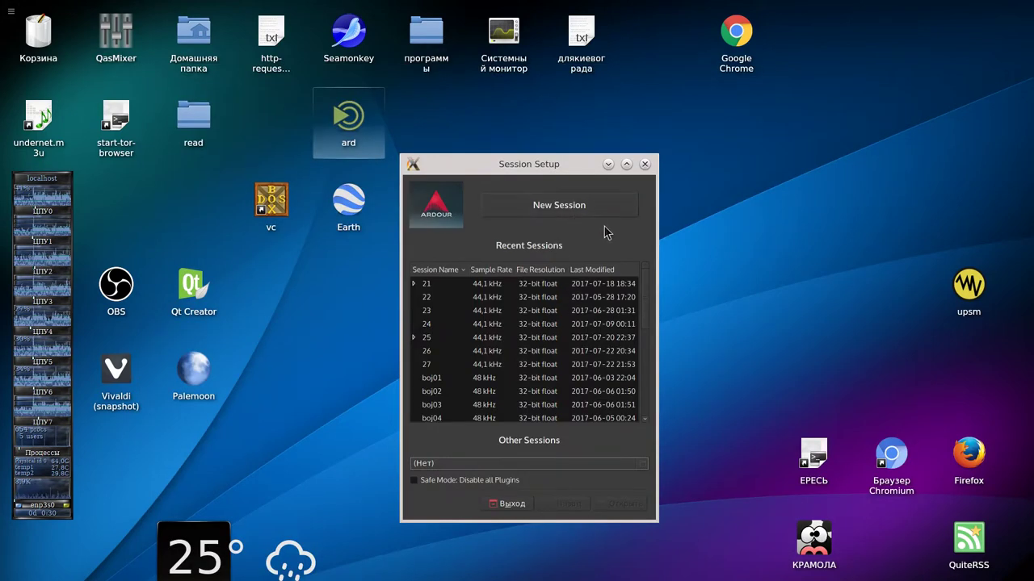
Step: Create a new session named test-05 in the ard folder
left_click(554, 211)
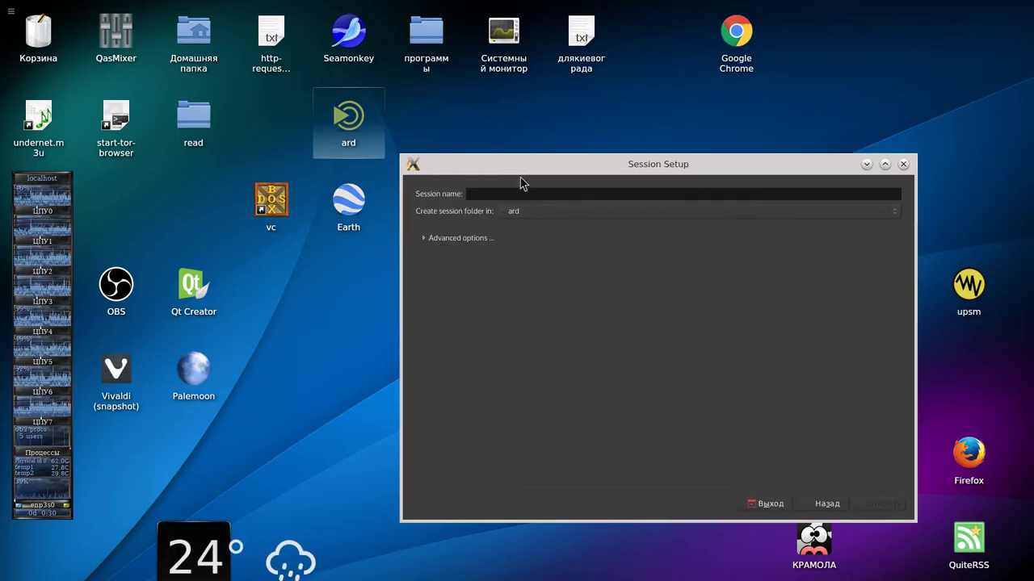
left_click_drag(521, 178, 415, 186)
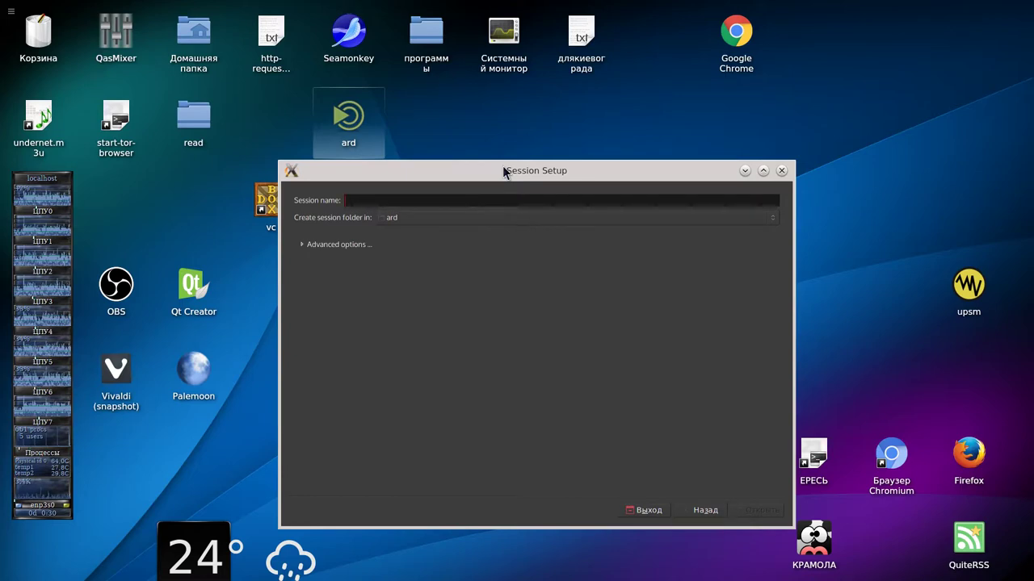
type("tes")
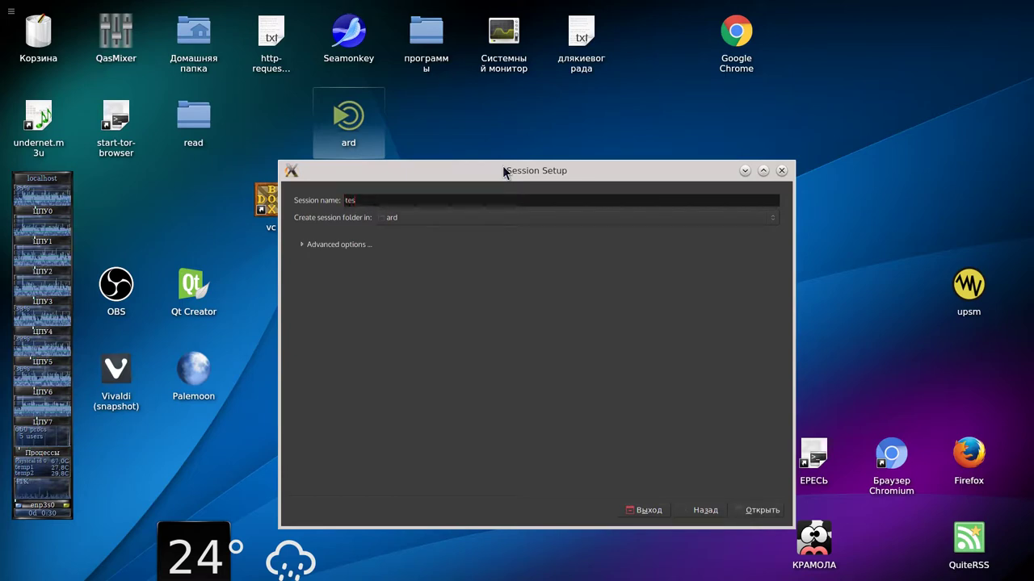
type("t")
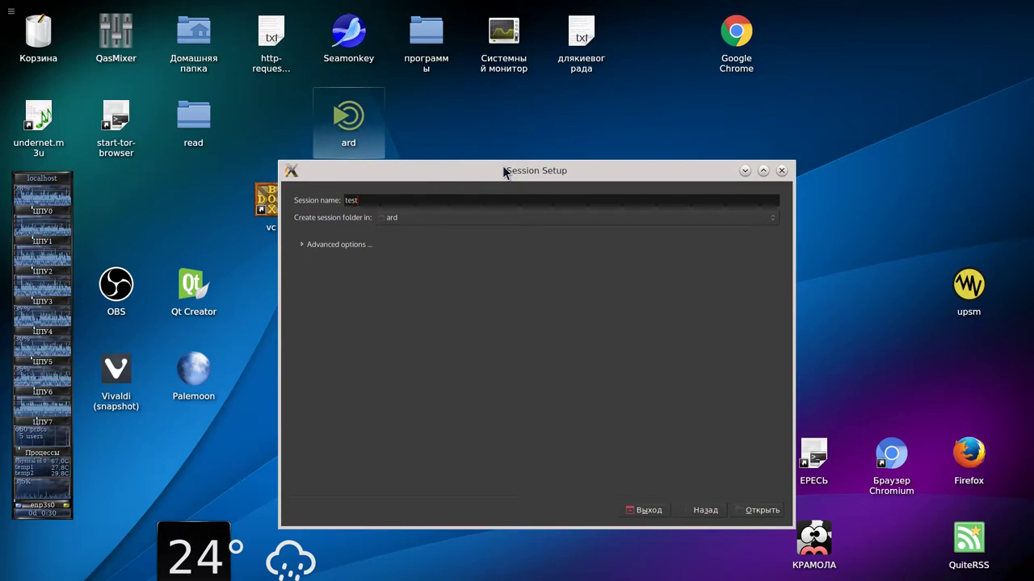
type("-05")
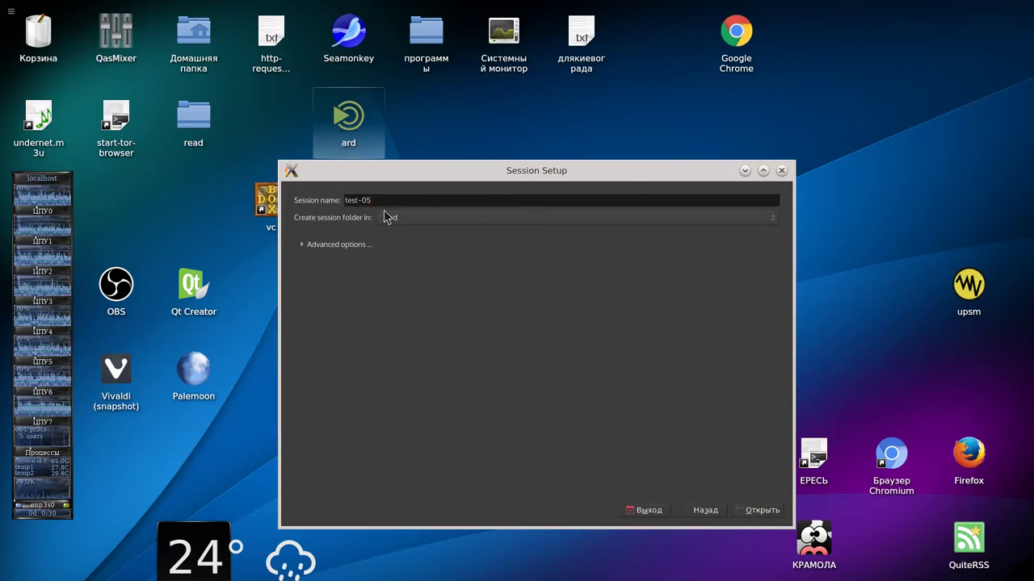
left_click_drag(388, 200, 312, 200)
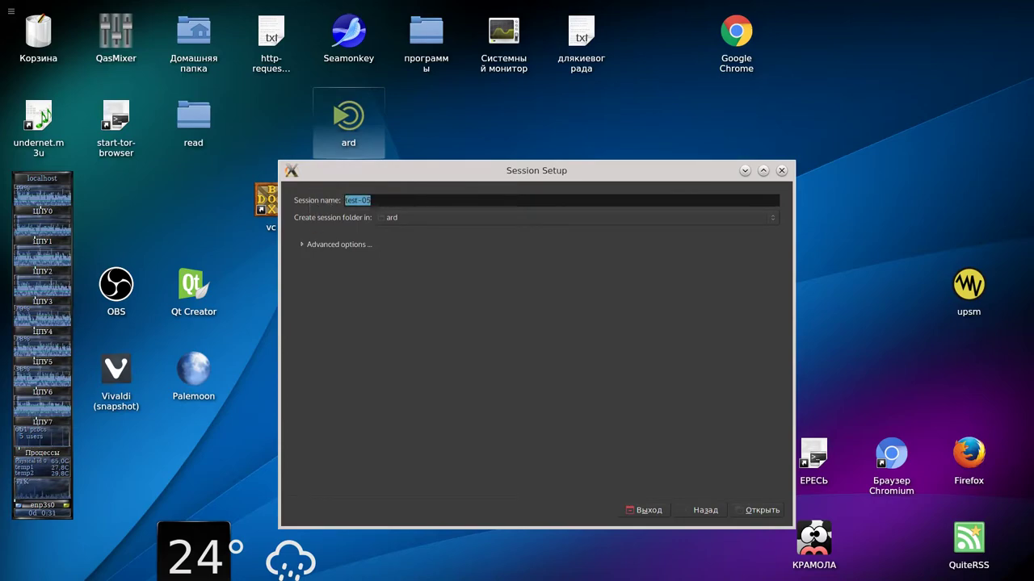
left_click(759, 511)
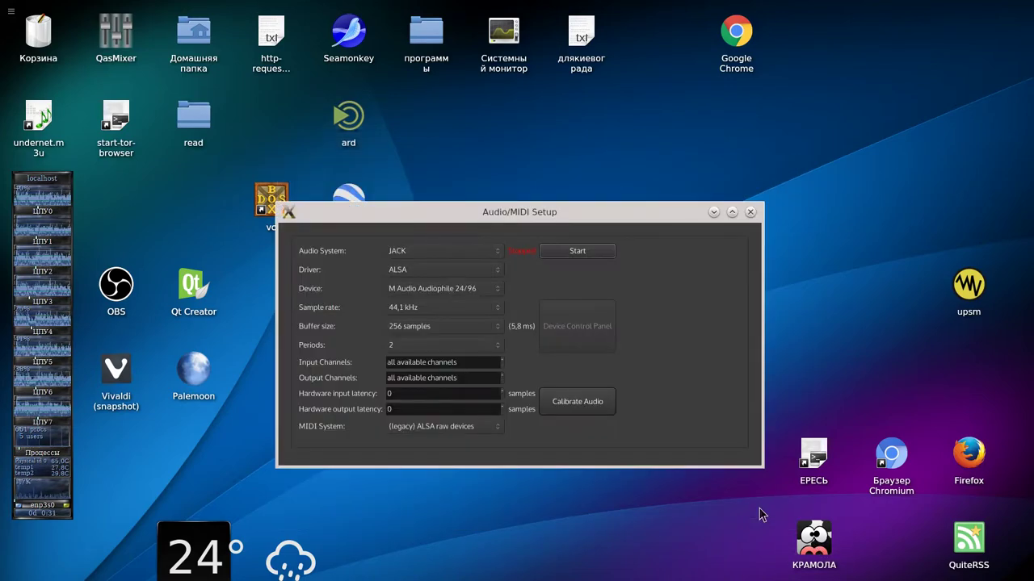
Step: Keep JACK as the audio system and choose ALSA as its driver
left_click_drag(522, 206, 527, 244)
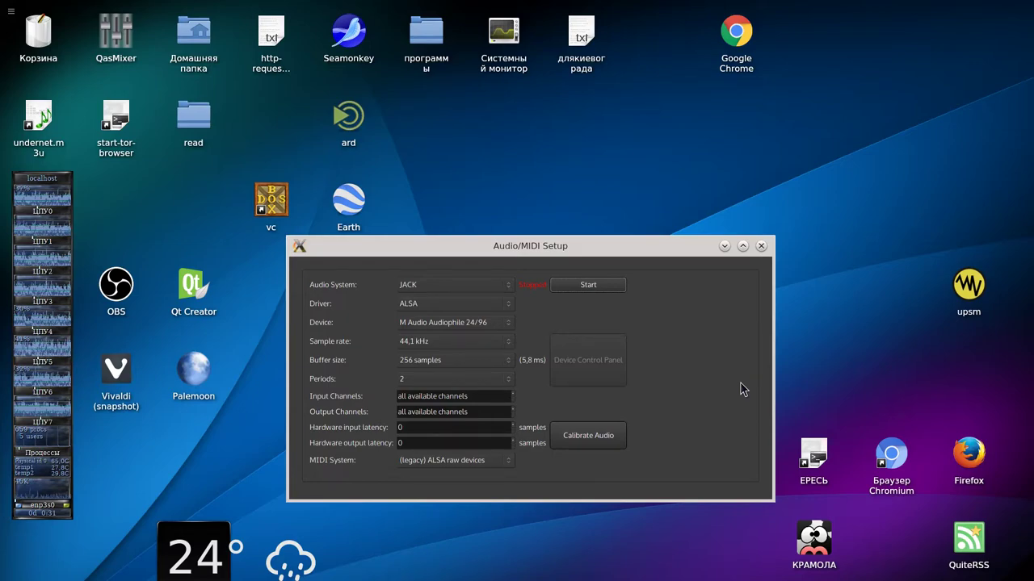
left_click(483, 287)
left_click(483, 287)
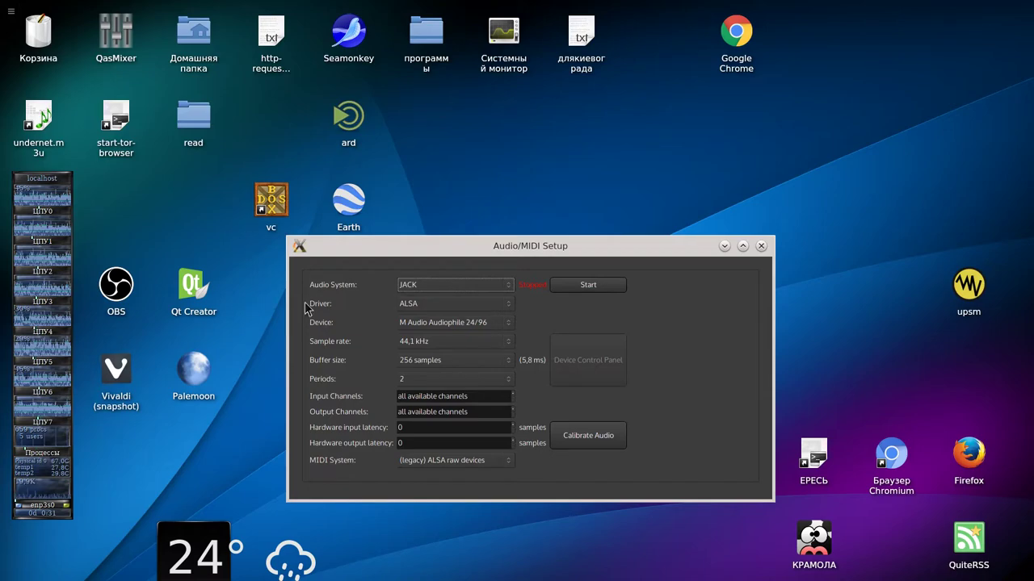
left_click(486, 306)
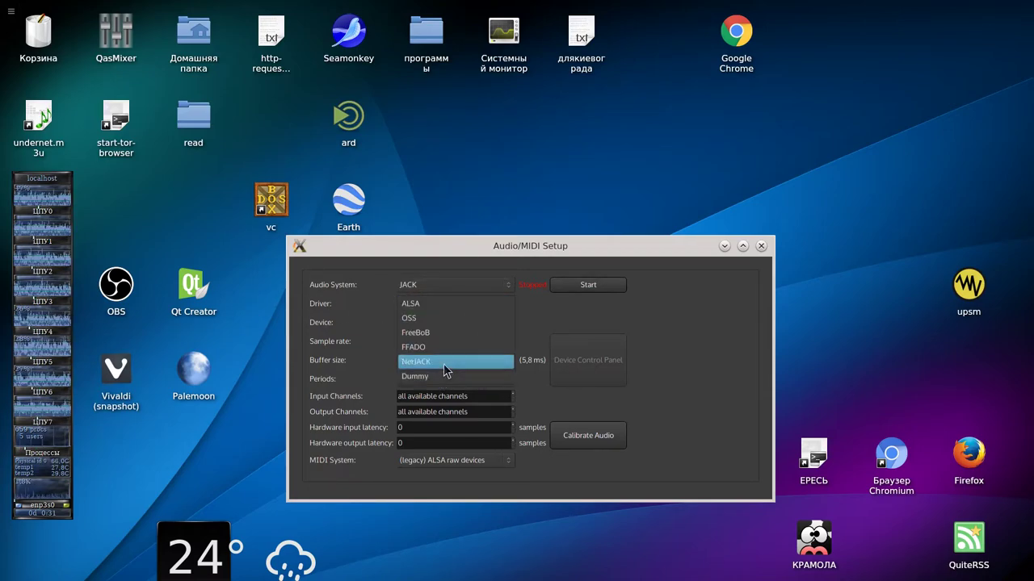
left_click(448, 303)
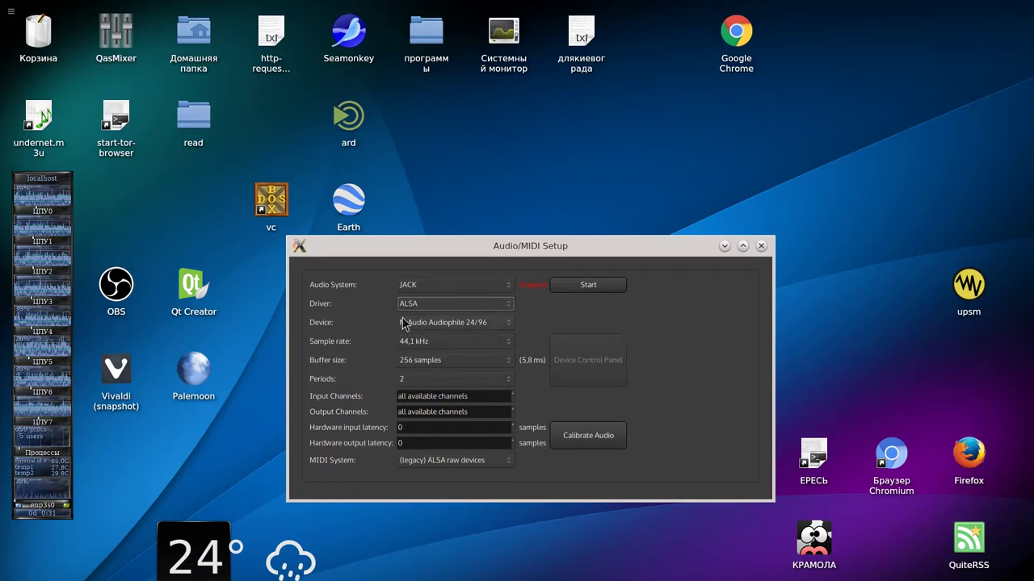
Step: Check the available audio devices and choose M Audio Audiophile 24/96
left_click(441, 322)
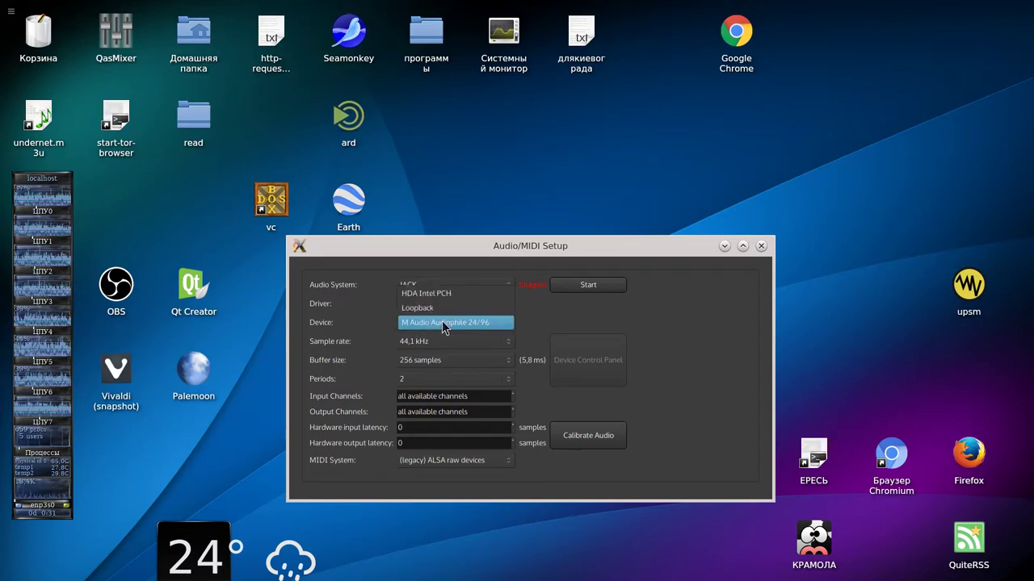
left_click(484, 327)
left_click(483, 327)
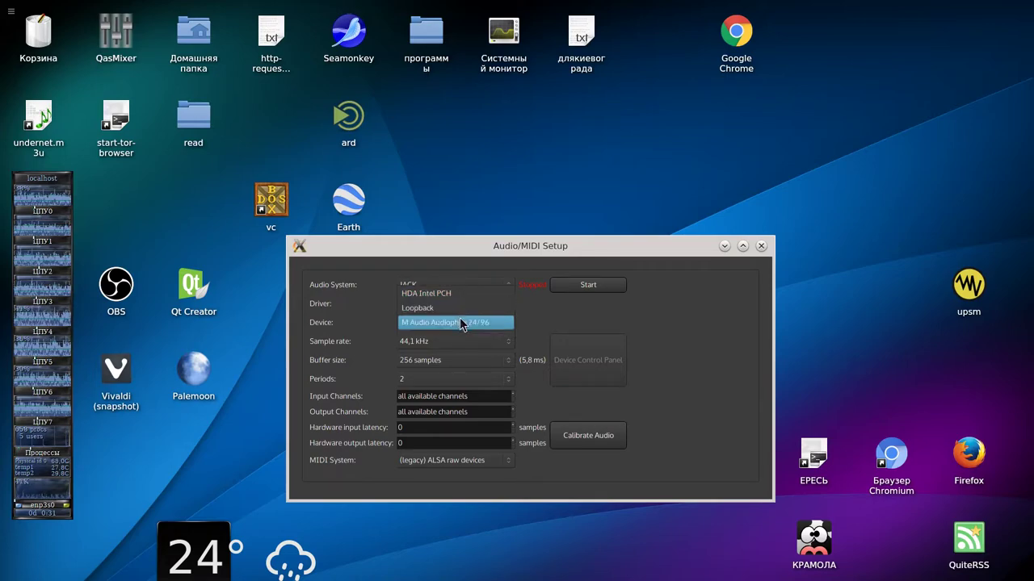
left_click(460, 321)
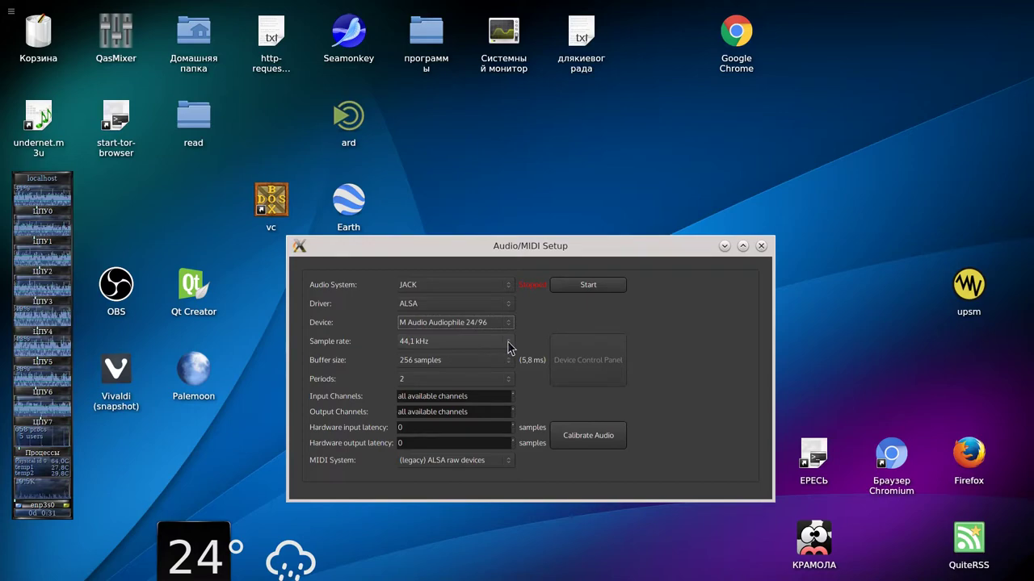
Step: Set the sample rate to 48 kHz and the buffer size to 256 samples
left_click(508, 345)
left_click(480, 357)
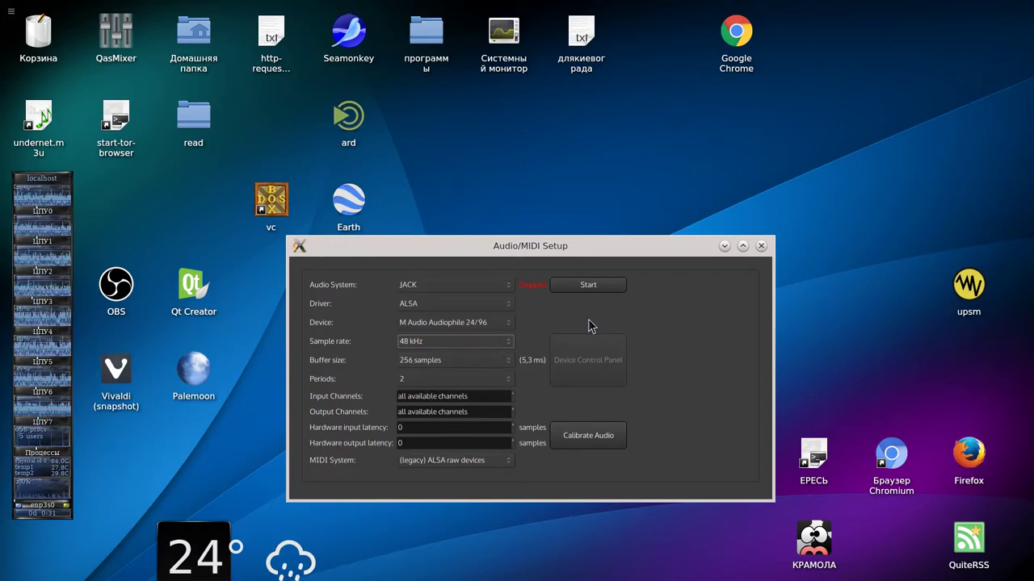
left_click_drag(453, 251, 443, 266)
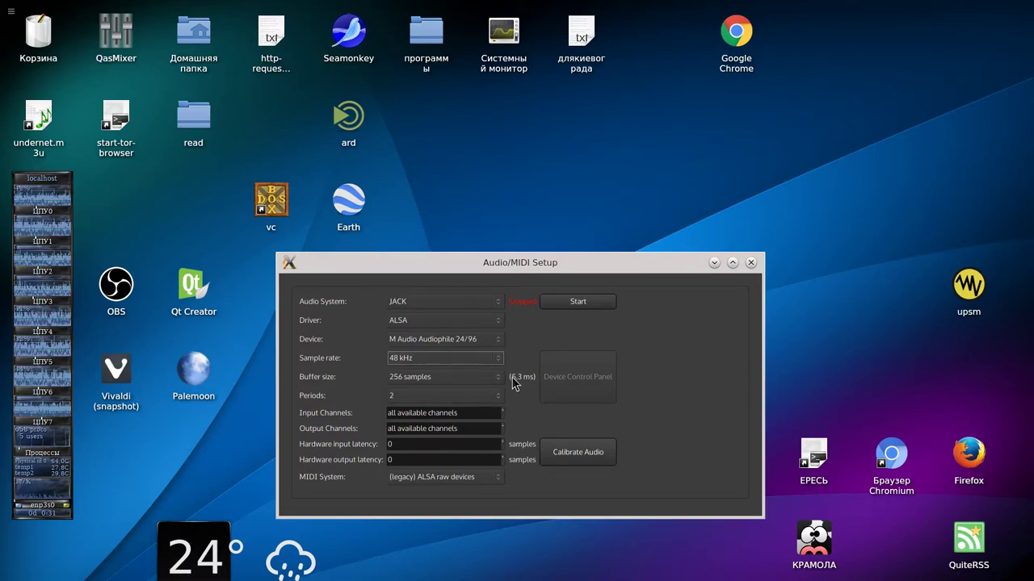
left_click(459, 362)
left_click(461, 364)
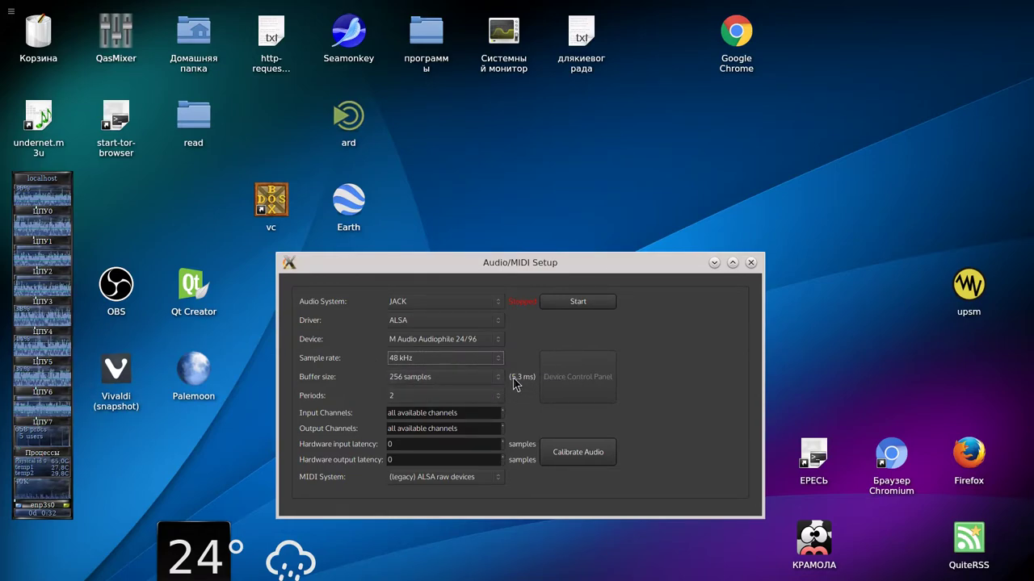
left_click(488, 379)
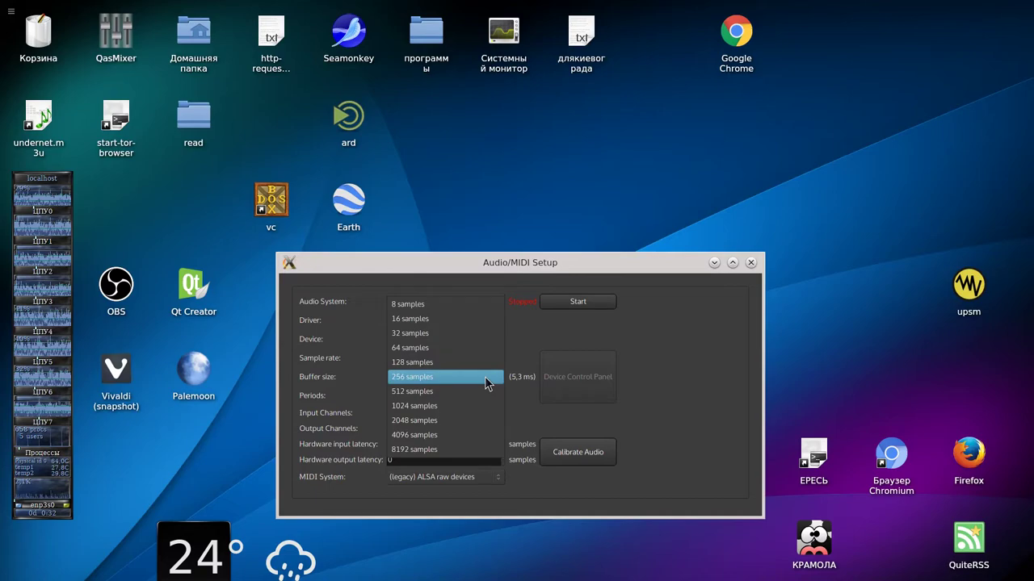
left_click(419, 384)
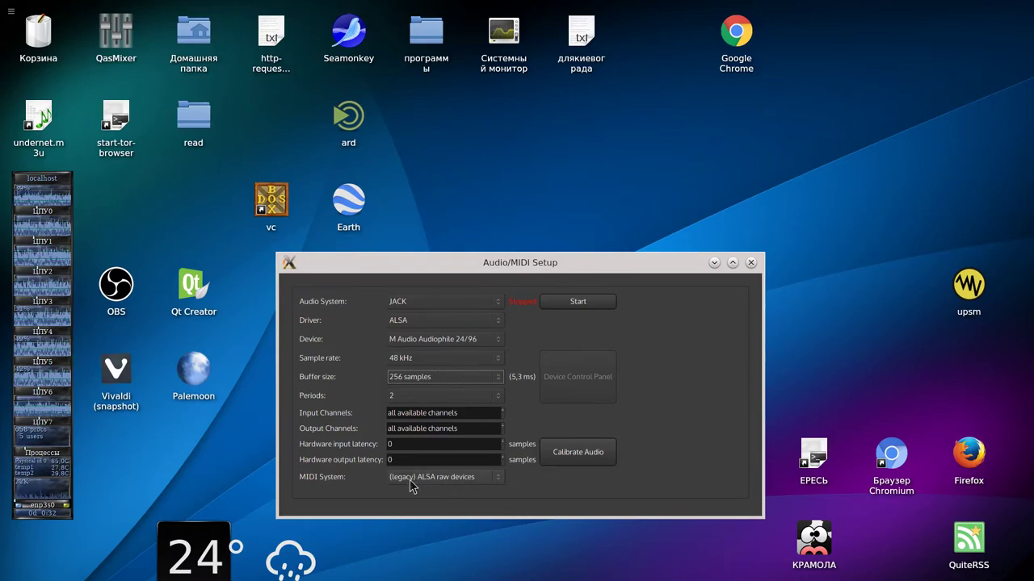
Step: Choose (legacy) ALSA raw devices as the MIDI system and start the audio engine
left_click(498, 484)
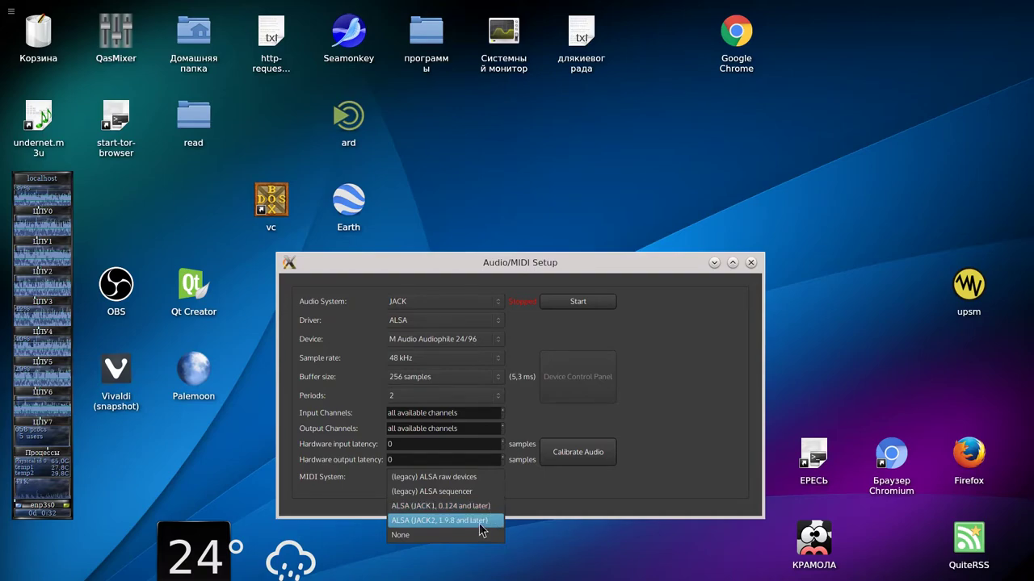
left_click(473, 479)
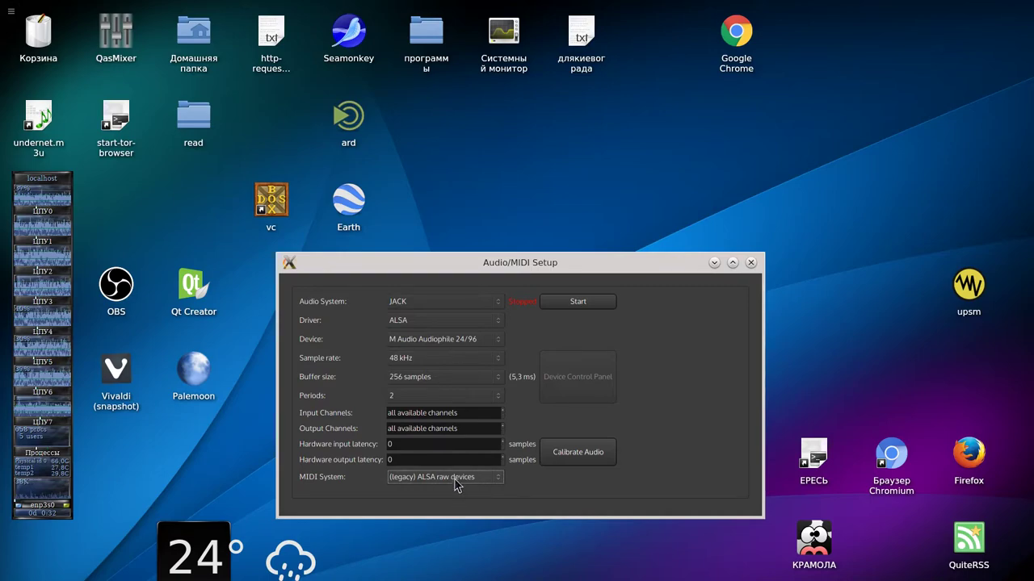
left_click(565, 305)
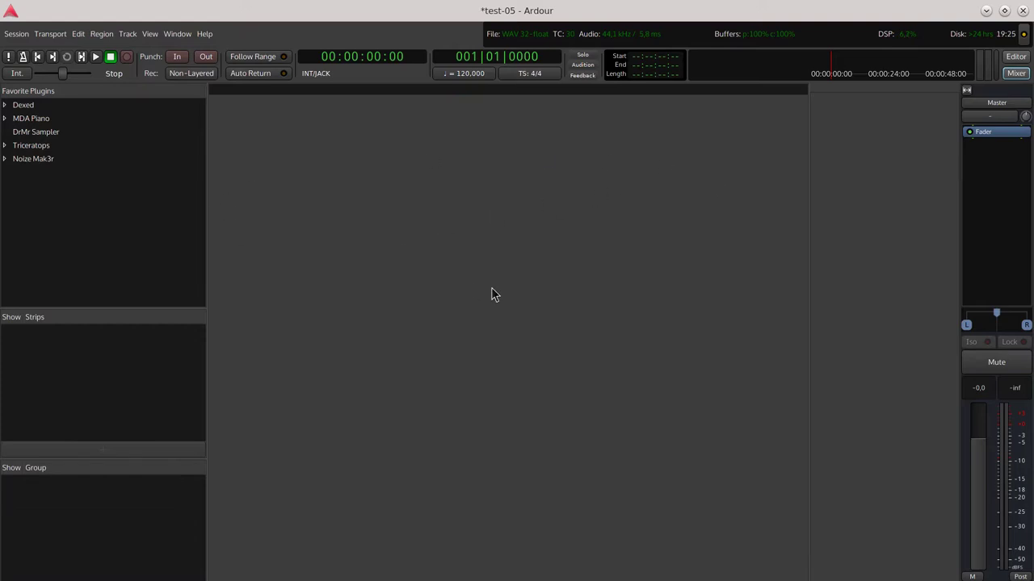
Step: Switch from the mixer to the editor view and select the Master bus
left_click(1017, 69)
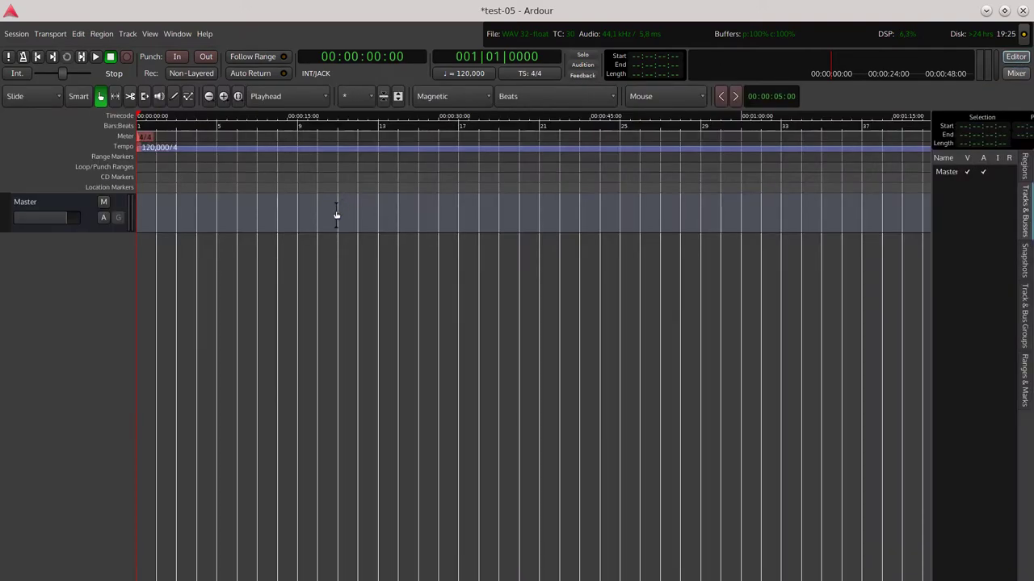
left_click(71, 206)
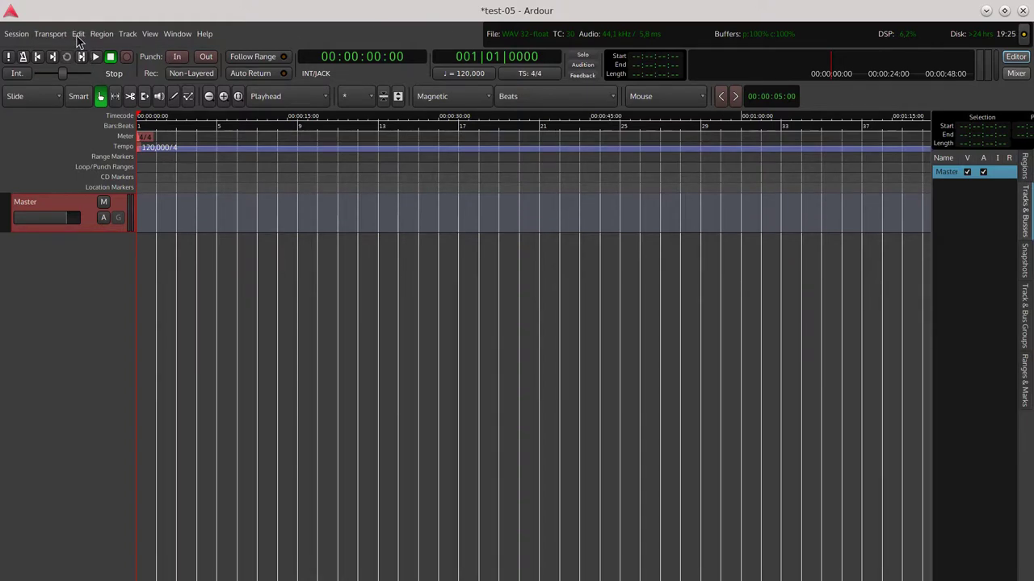
Step: Examine the translation setting in the preferences and return to the editor view
left_click(77, 34)
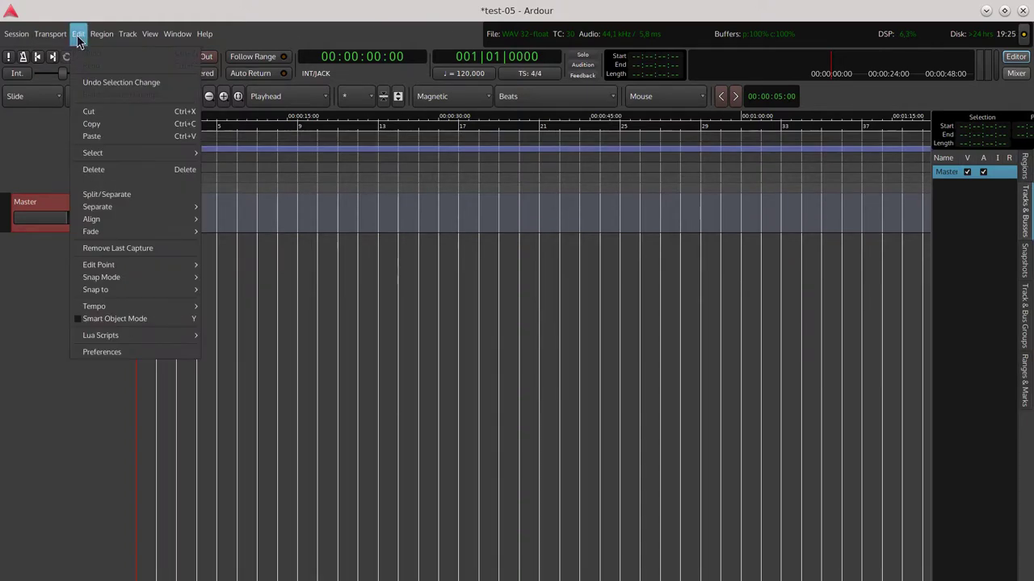
left_click(133, 351)
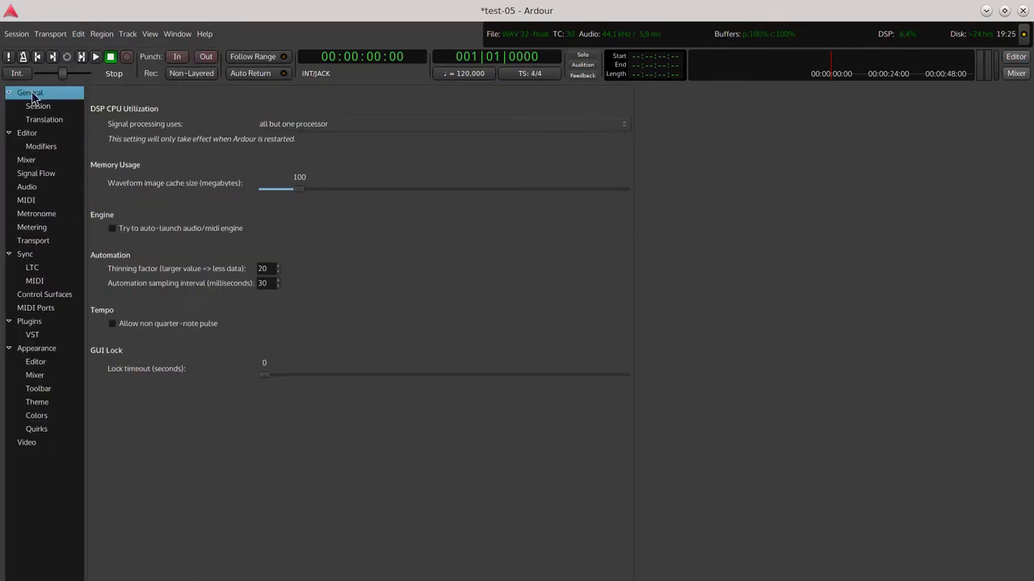
left_click(43, 120)
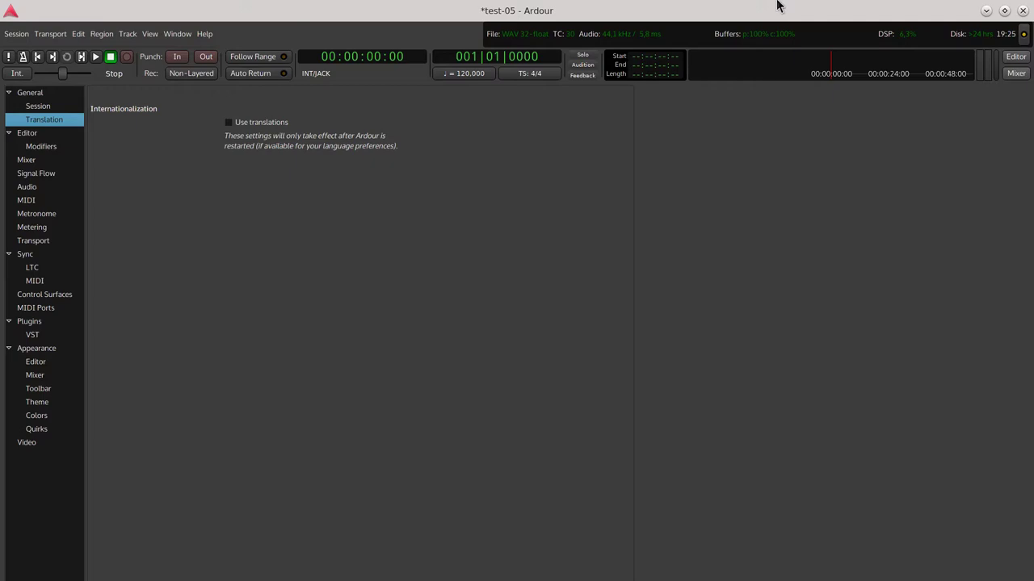
left_click(1015, 56)
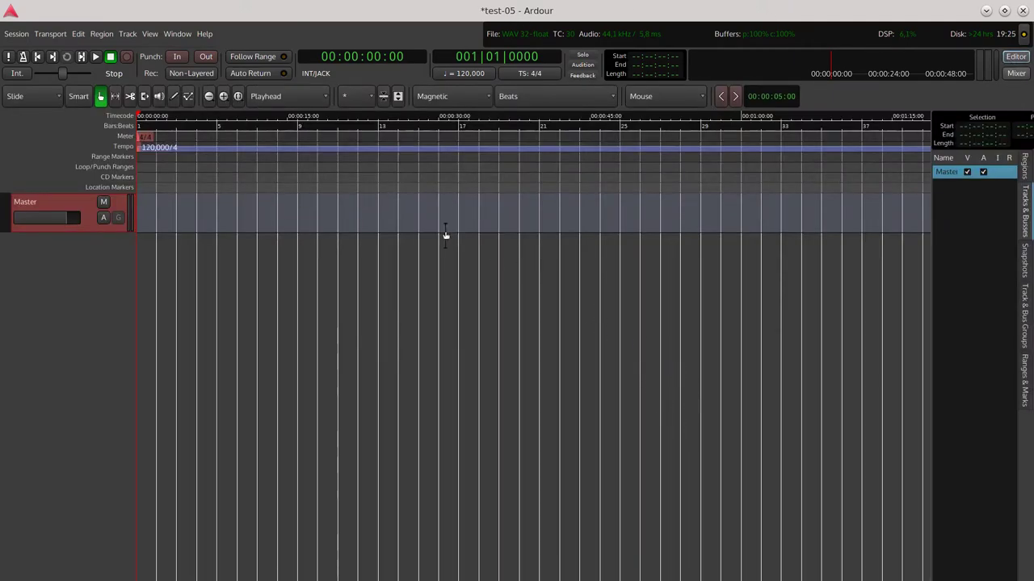
Step: Save the session and check the tempo settings without changing them
left_click(16, 34)
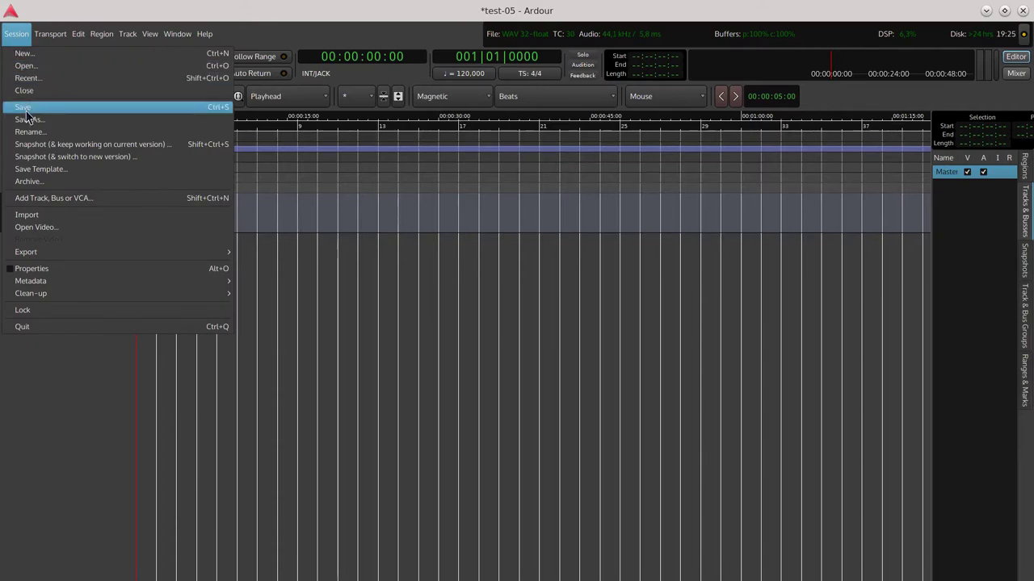
left_click(24, 110)
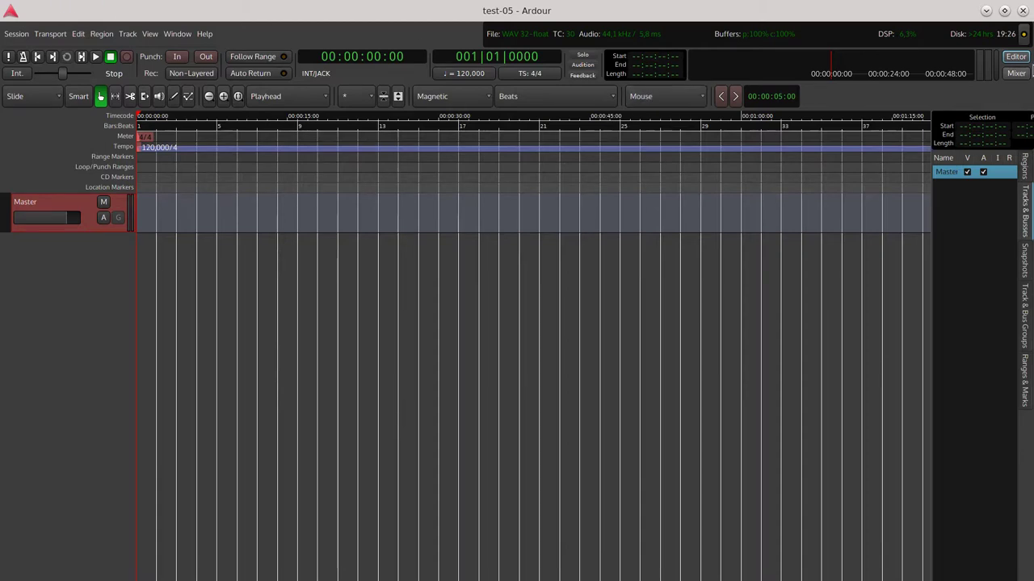
left_click(471, 74)
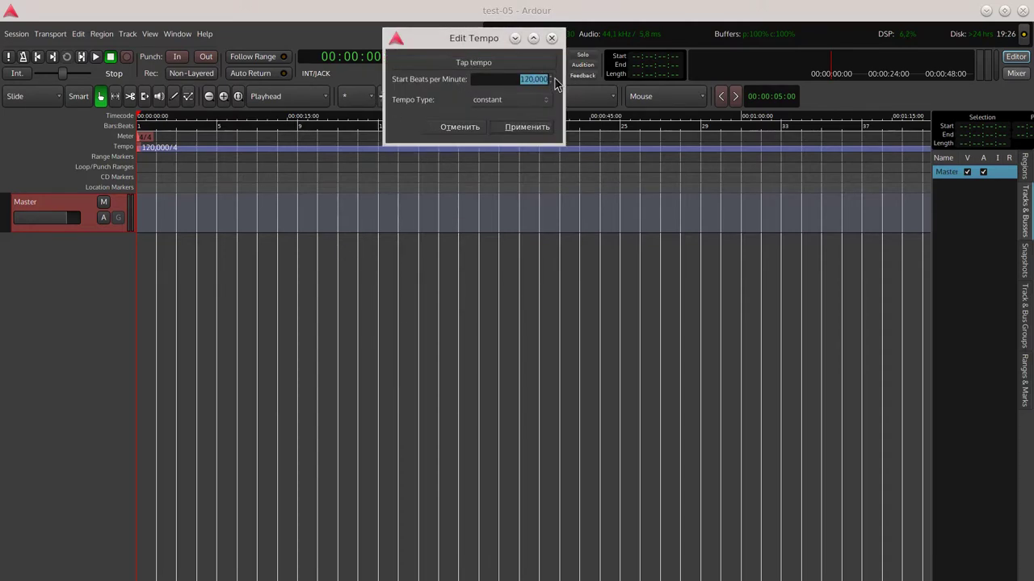
left_click(553, 38)
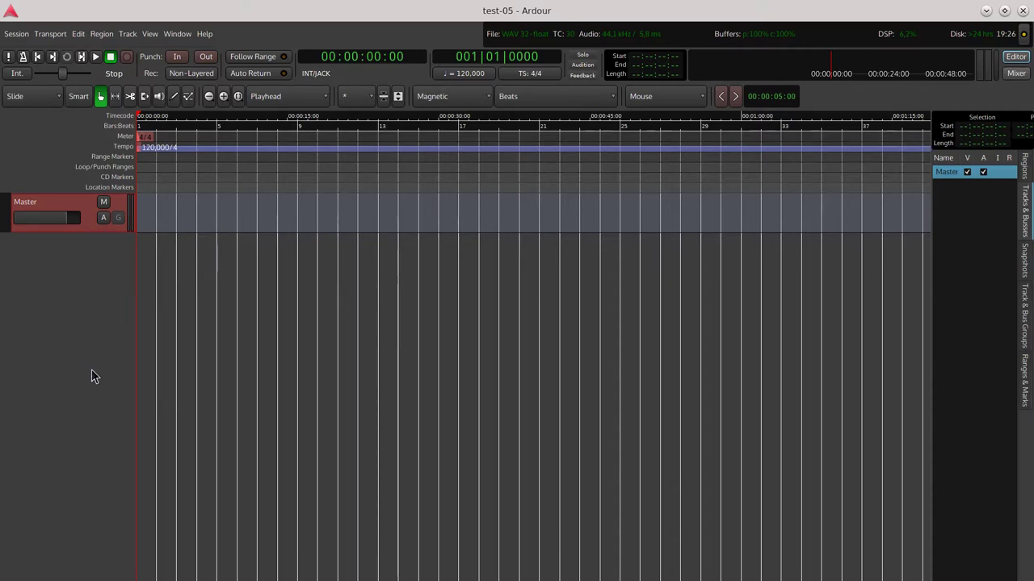
Step: Add one MIDI track named "синт" with the amsynth (LV2) instrument and save the session
left_click(130, 34)
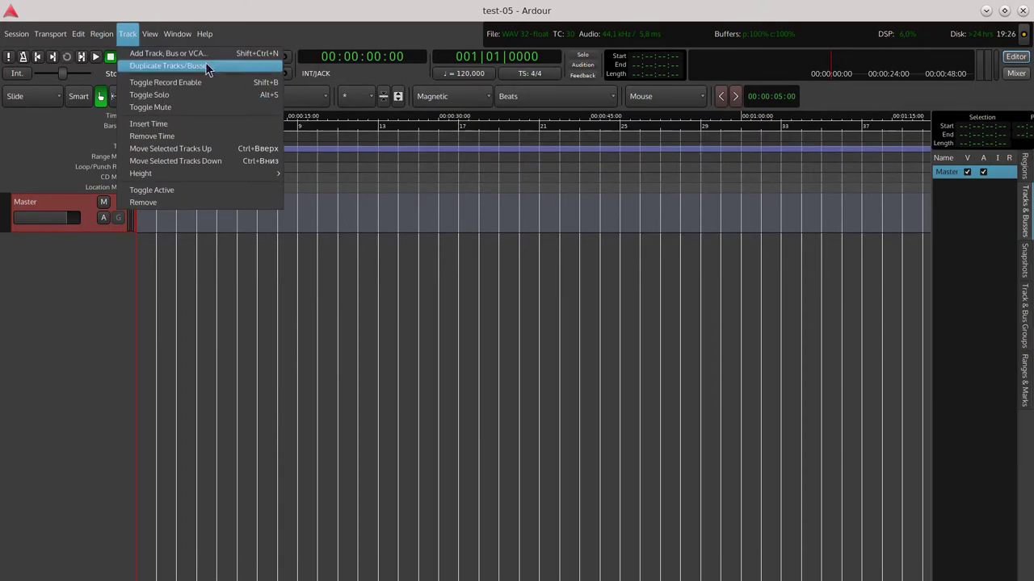
left_click(296, 9)
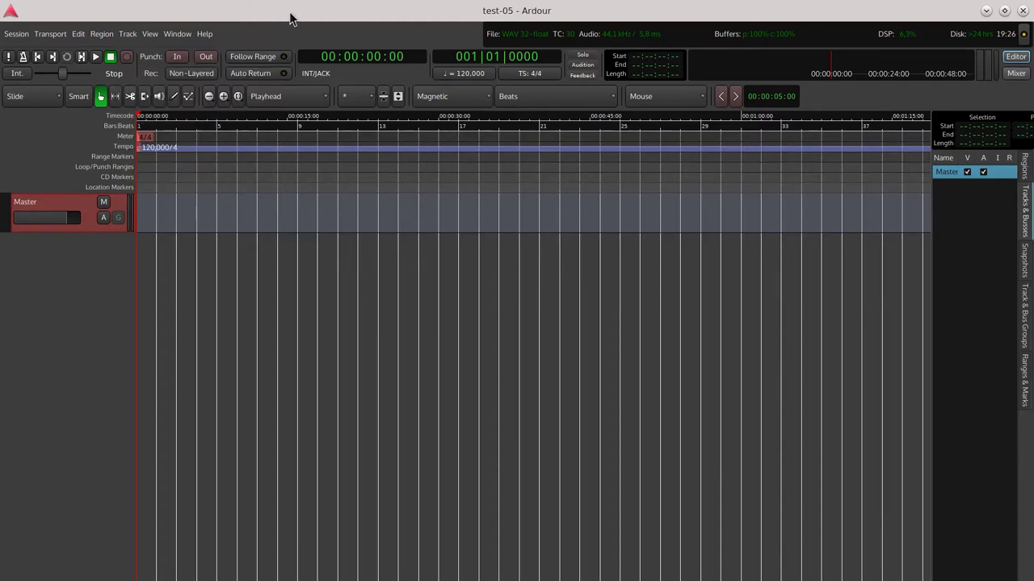
double_click(57, 302)
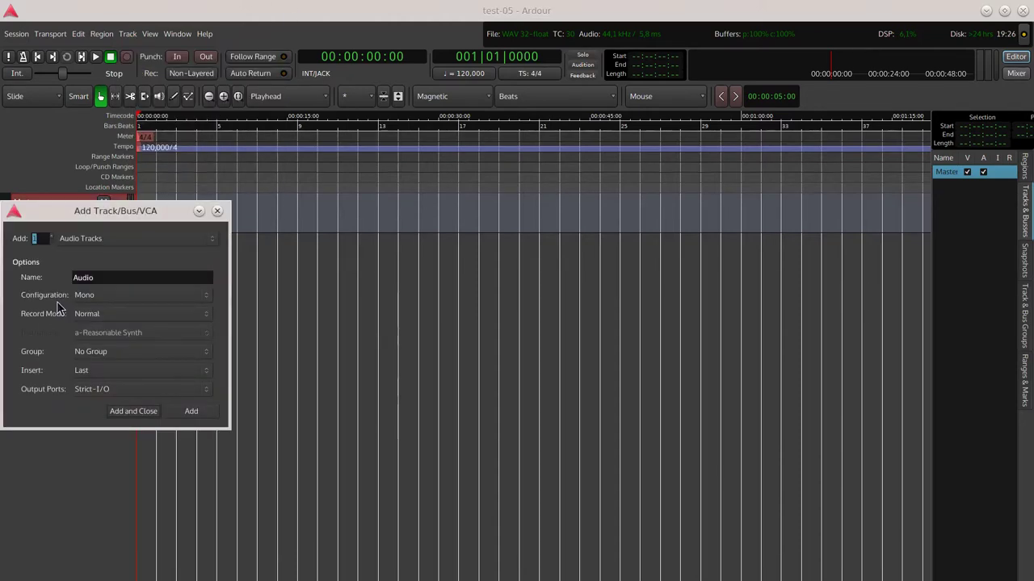
left_click(120, 246)
left_click(117, 254)
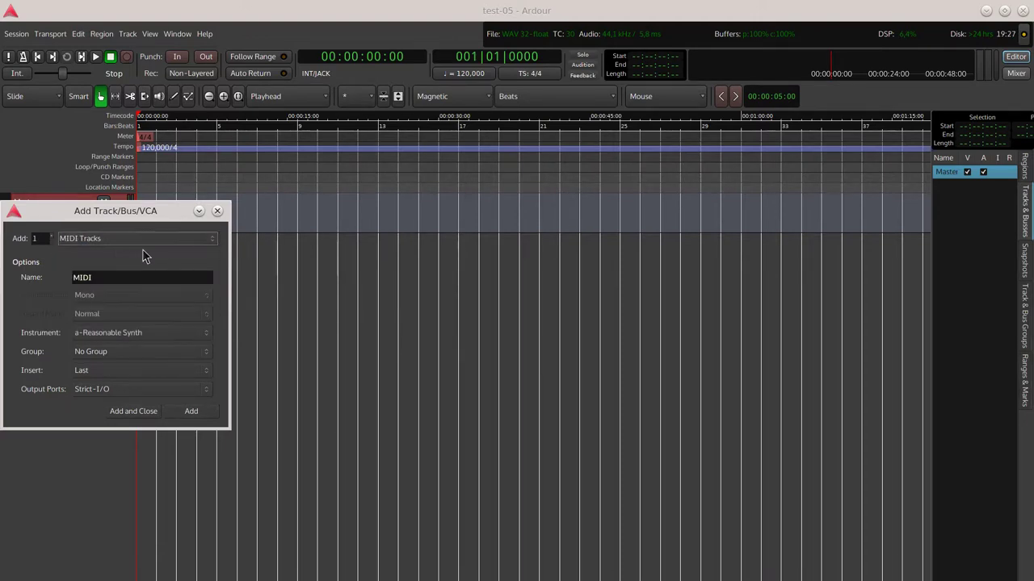
key("Tab")
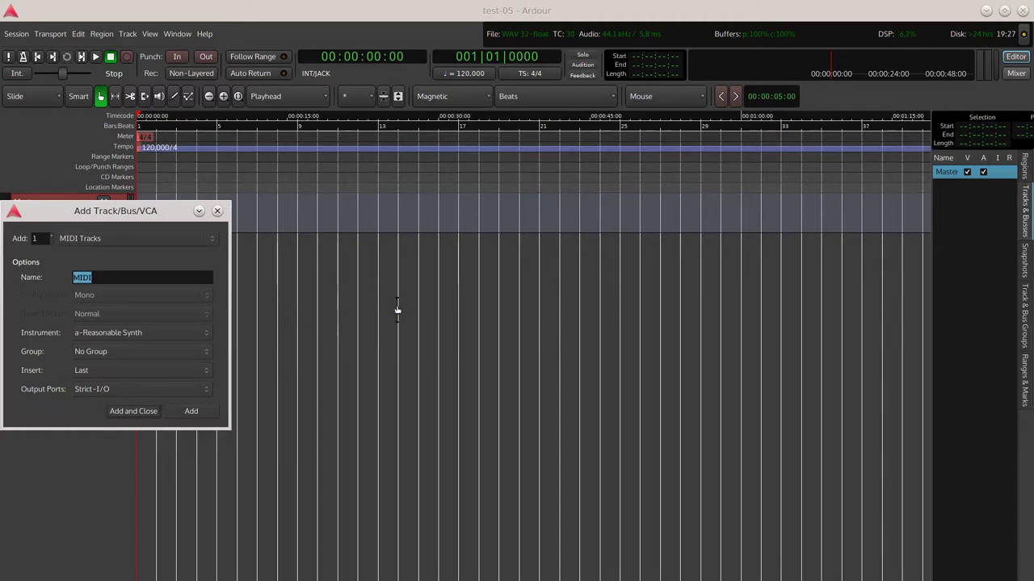
type("синт")
left_click(177, 334)
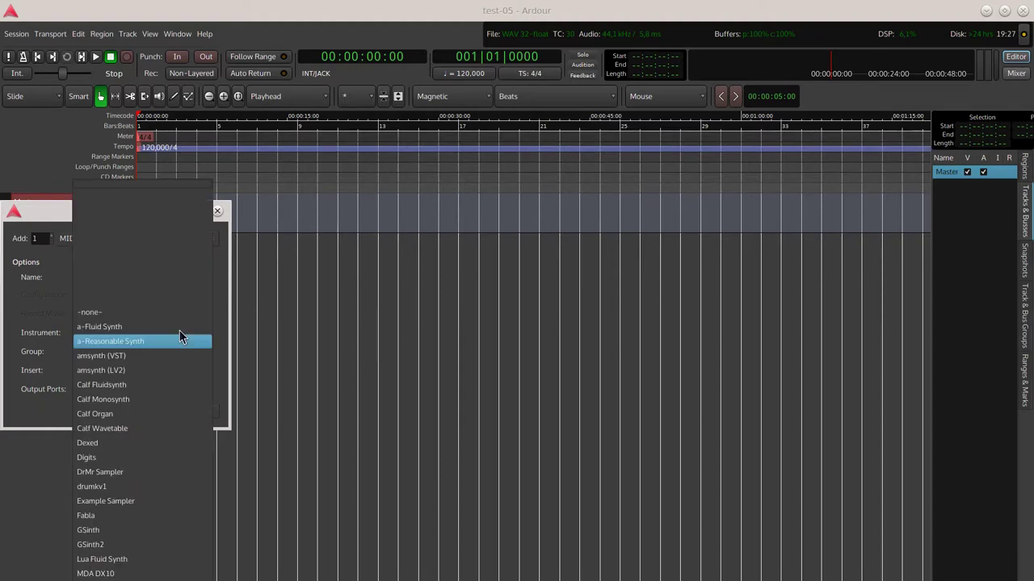
left_click(139, 371)
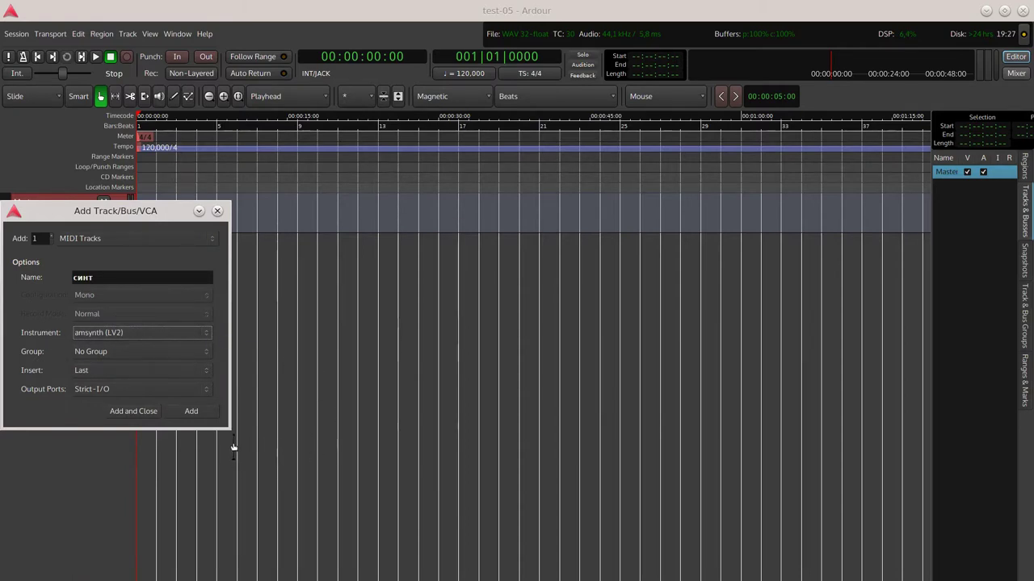
left_click(134, 413)
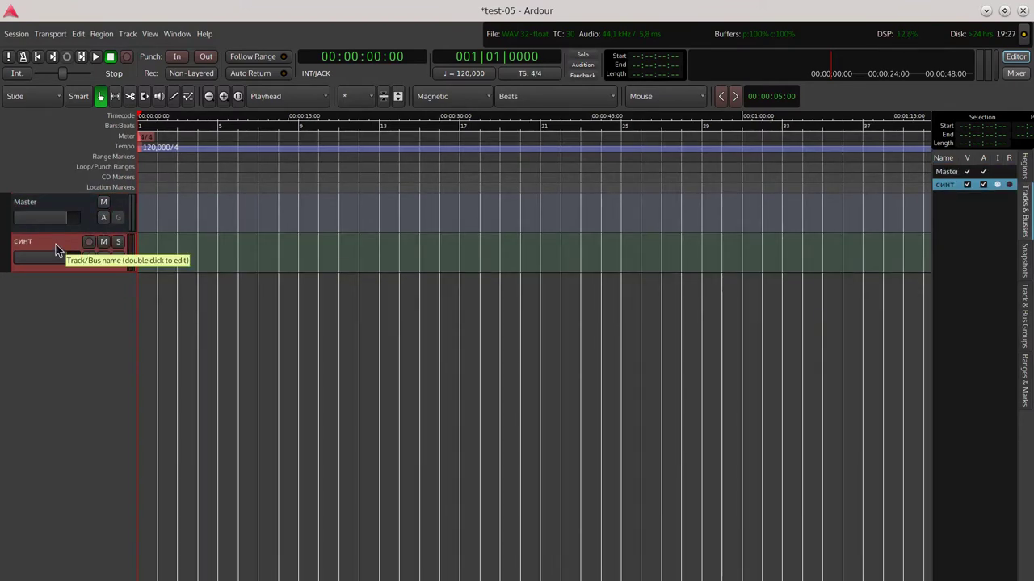
key("ctrl+s")
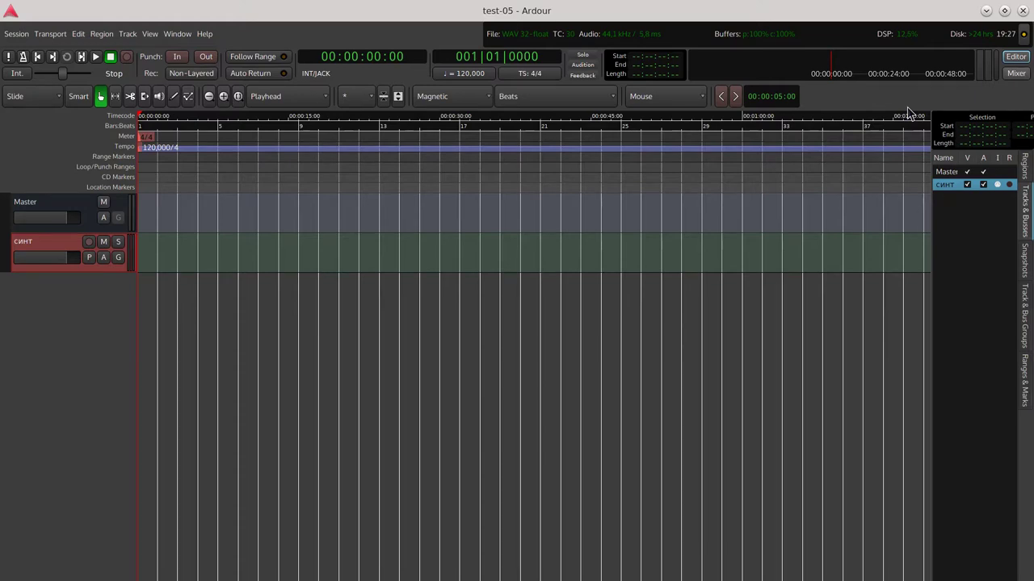
Step: In the mixer, connect the синт track's input to system:midi_capture_1, arm it for recording and enable input monitoring
left_click(1016, 77)
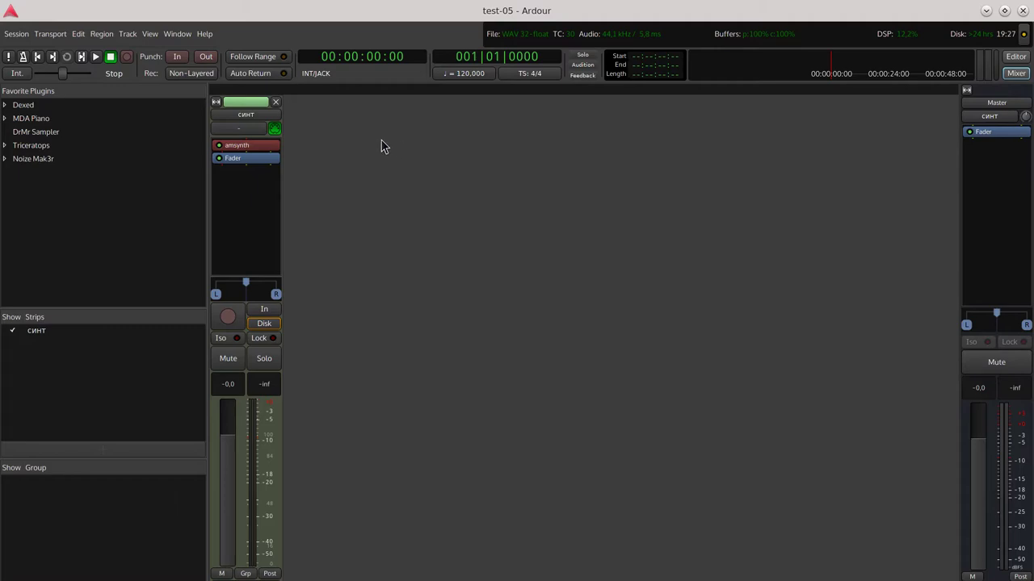
left_click(244, 131)
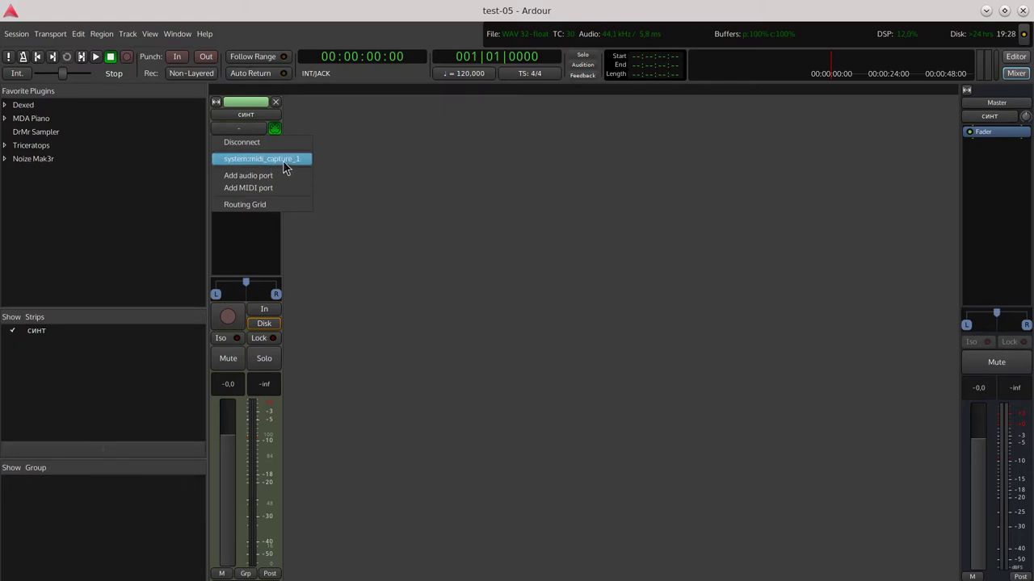
left_click(285, 160)
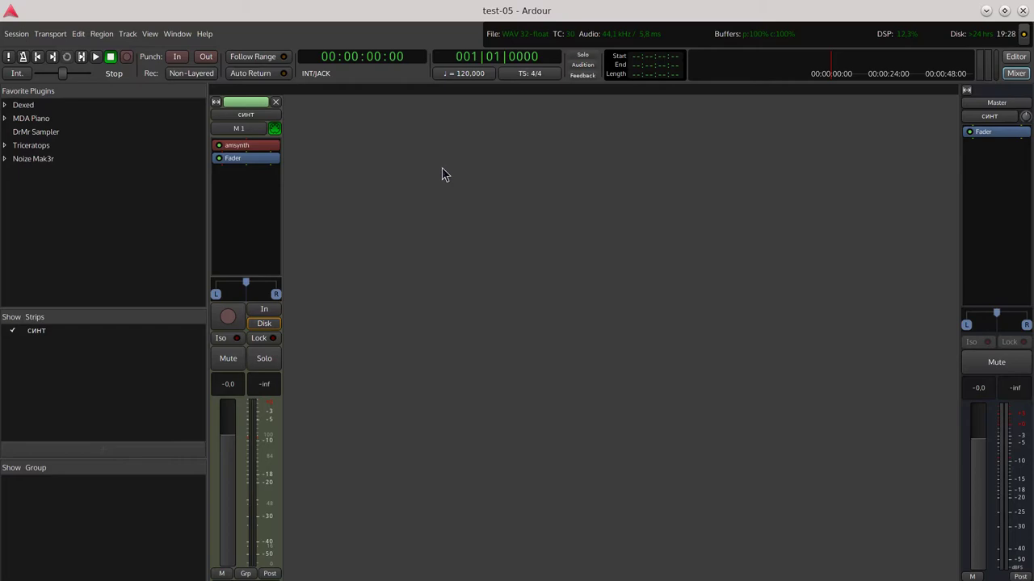
left_click(229, 318)
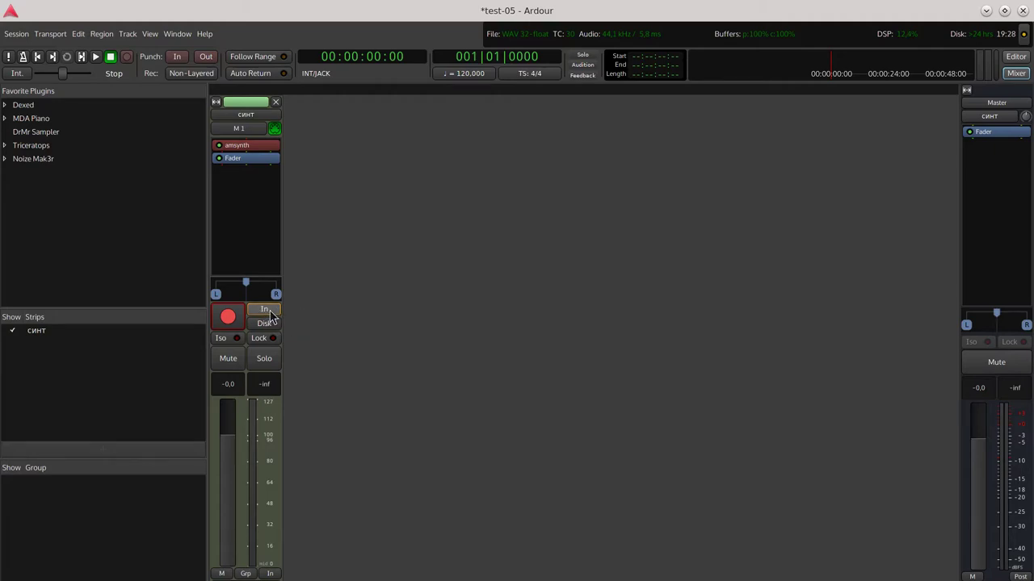
left_click(269, 312)
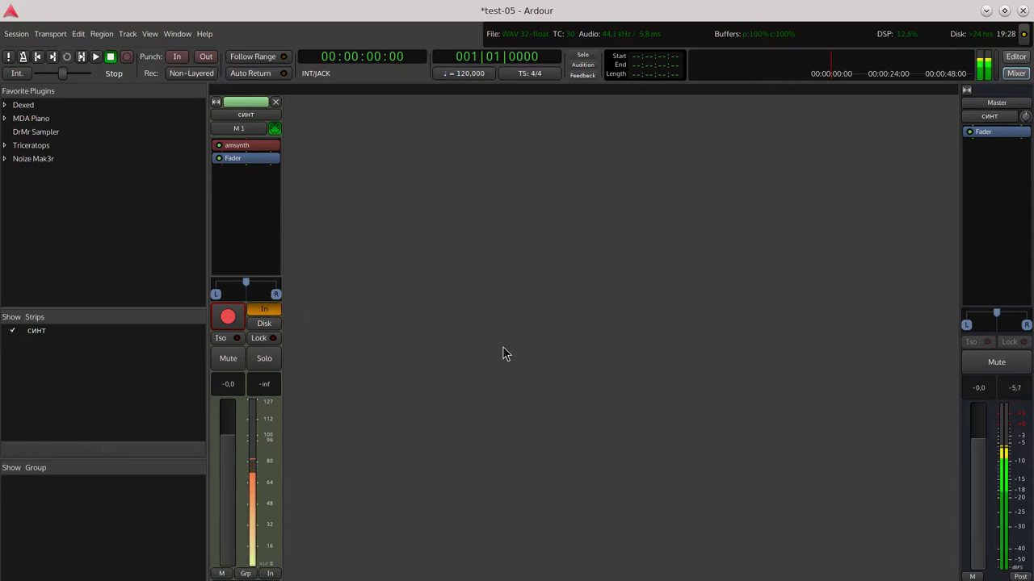
Step: Load the "BriansBank01: 015: Raunchy4" preset in the синт track's amsynth plugin, close its window and save the session
left_click(254, 153)
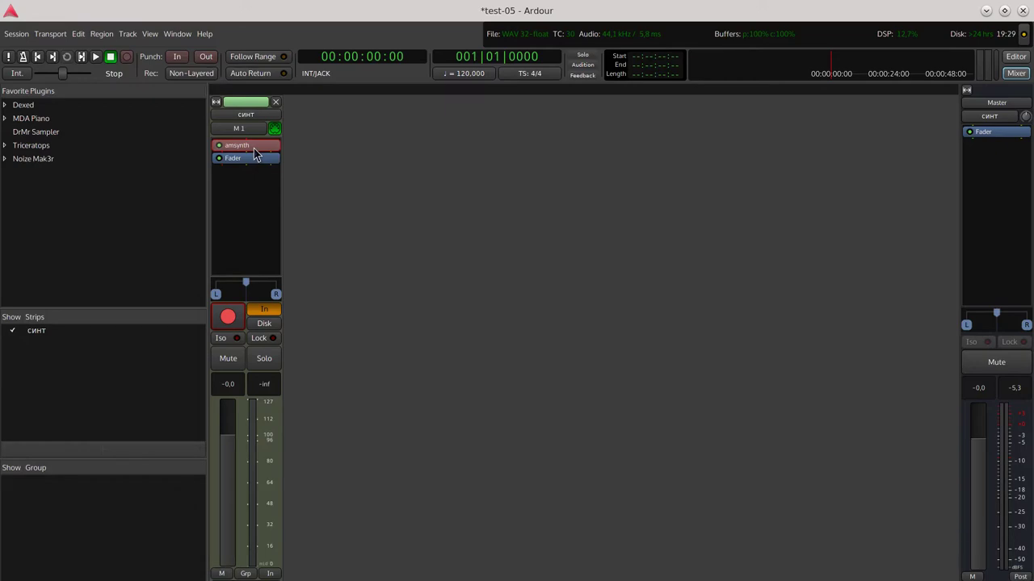
double_click(254, 153)
left_click_drag(251, 33, 456, 78)
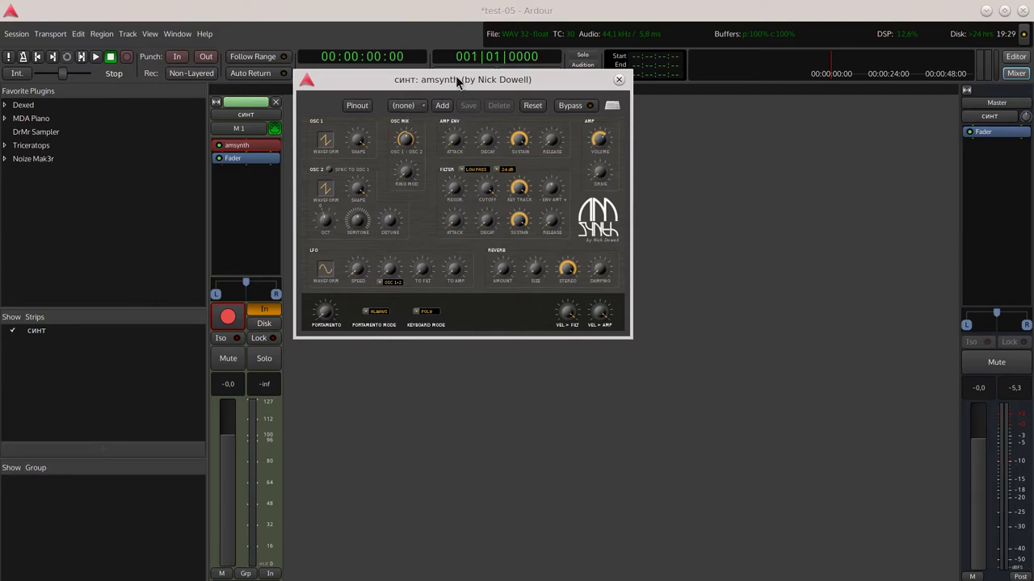
left_click_drag(406, 113, 434, 155)
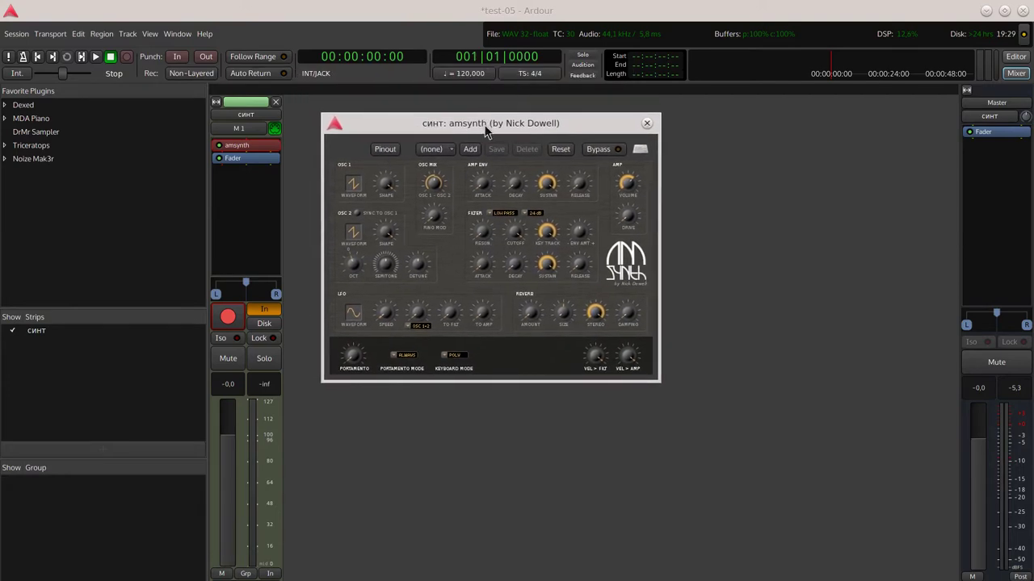
left_click(438, 156)
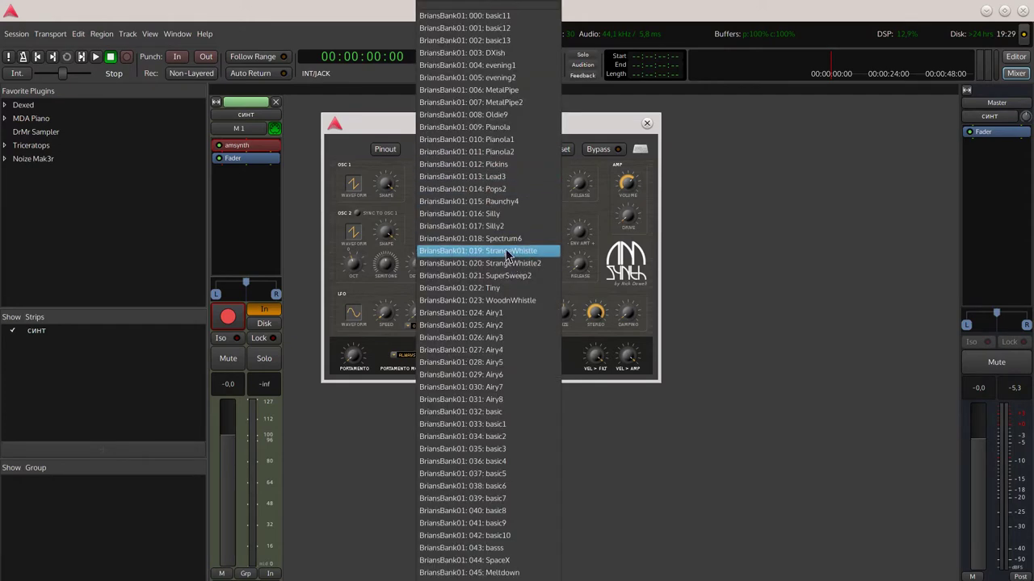
left_click(494, 202)
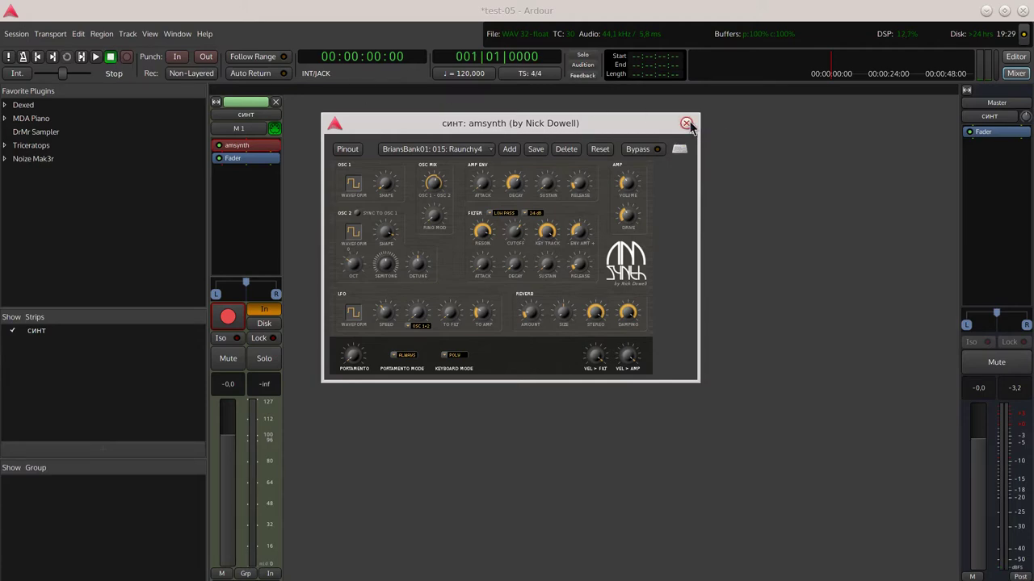
left_click(687, 123)
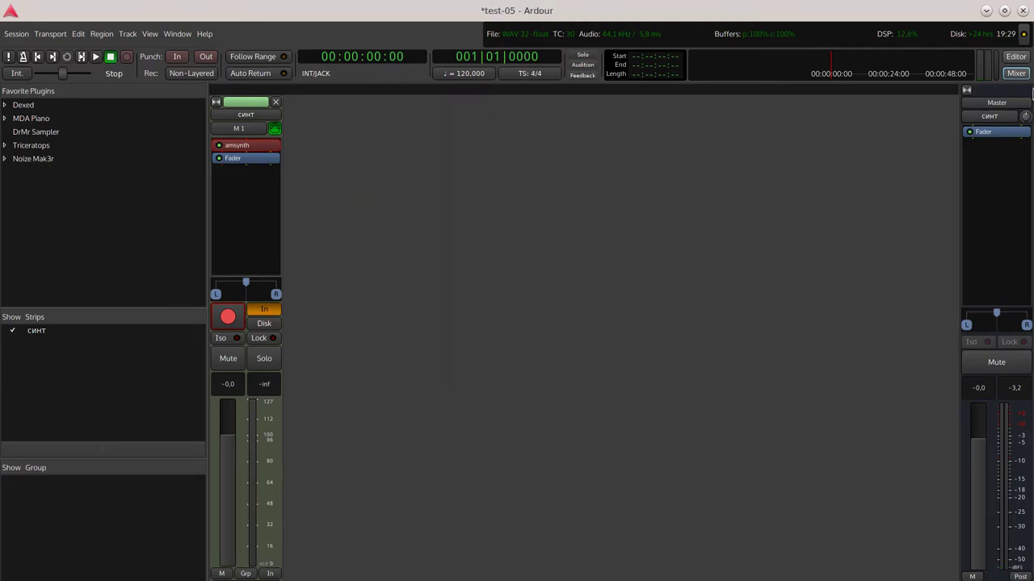
left_click(25, 35)
left_click(38, 105)
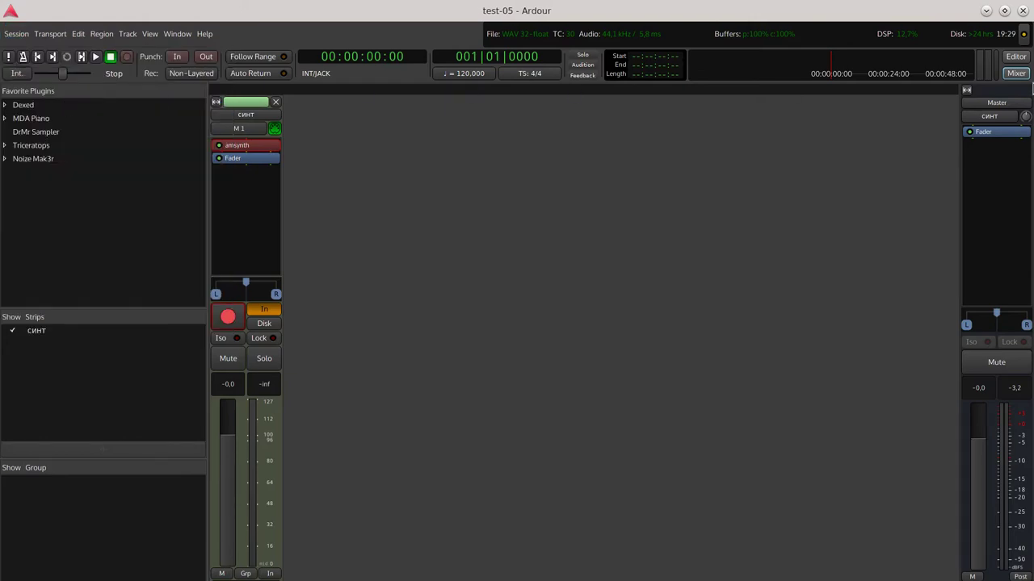
Step: In the editor, re-arm the синт track and record a MIDI take of about 14 seconds from the session start
left_click(1015, 57)
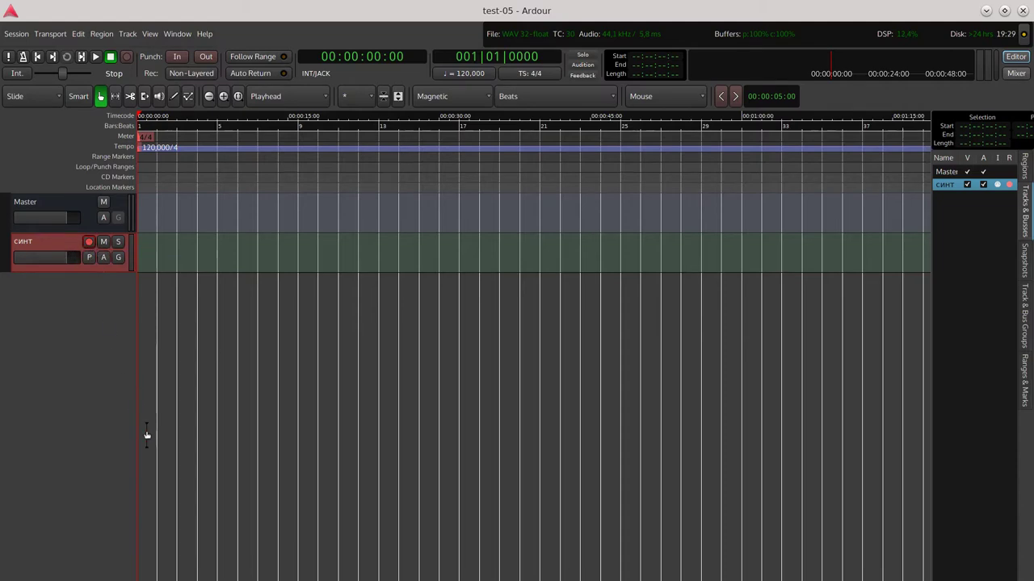
left_click(89, 242)
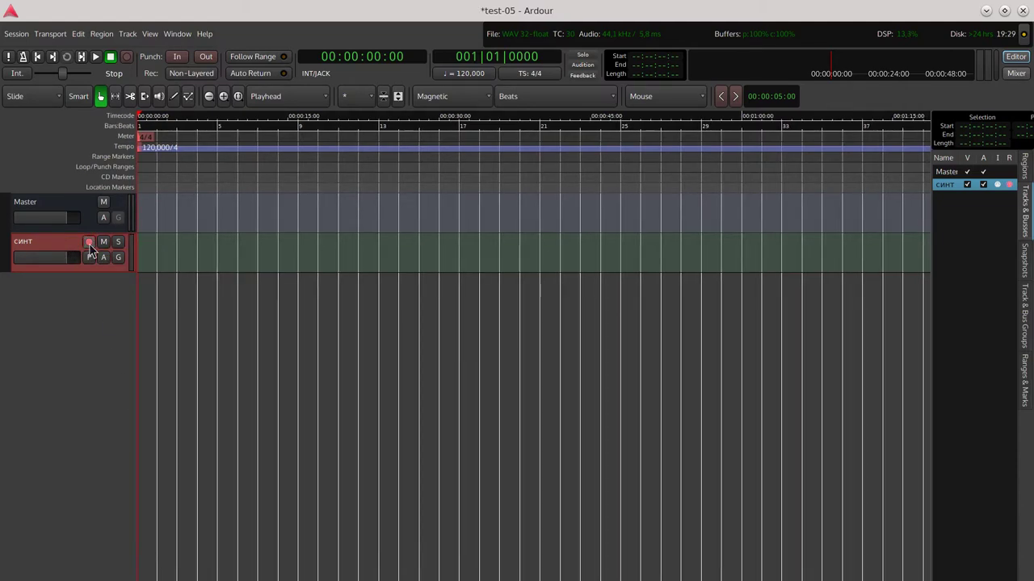
left_click(89, 242)
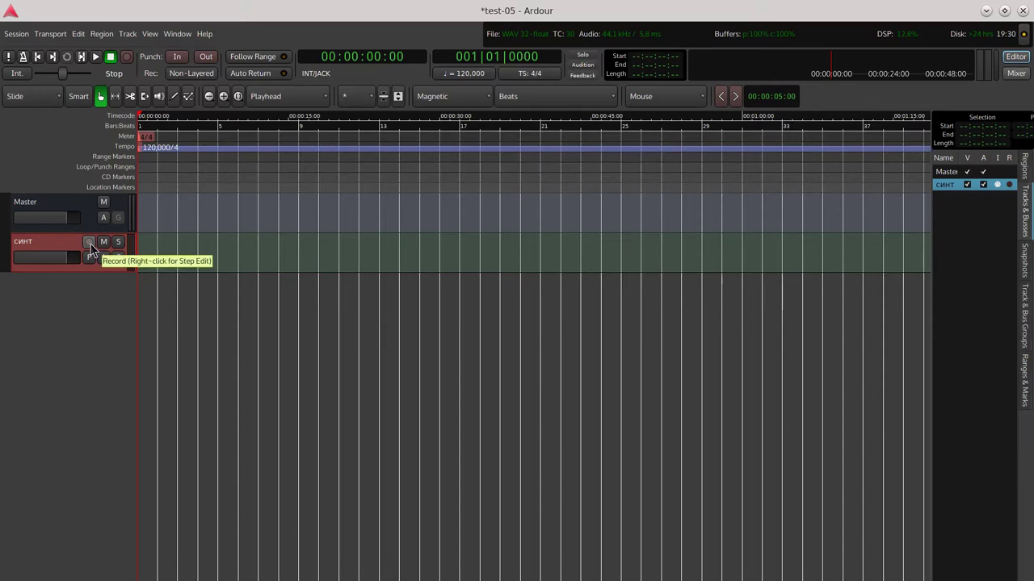
left_click(90, 243)
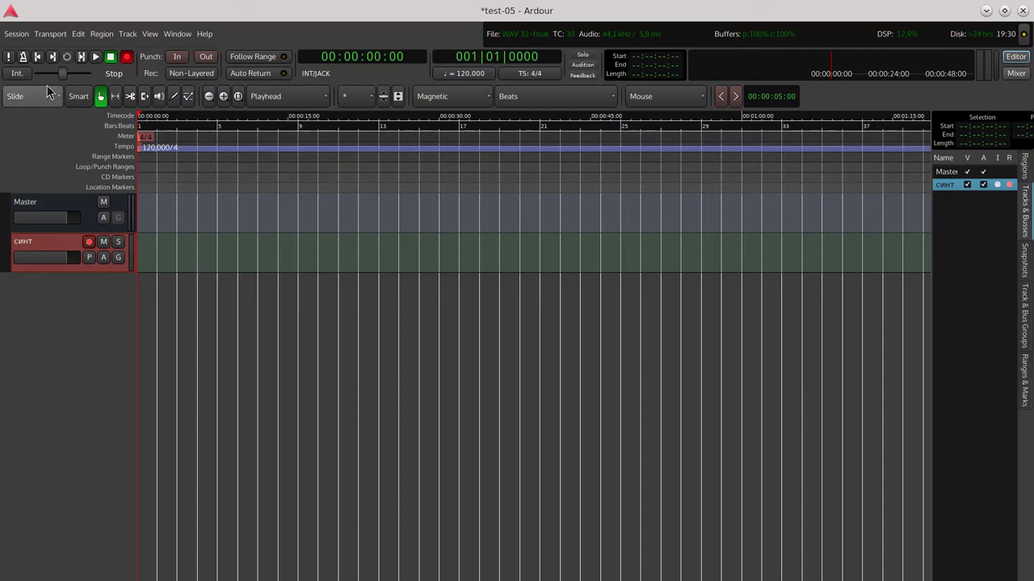
left_click(97, 55)
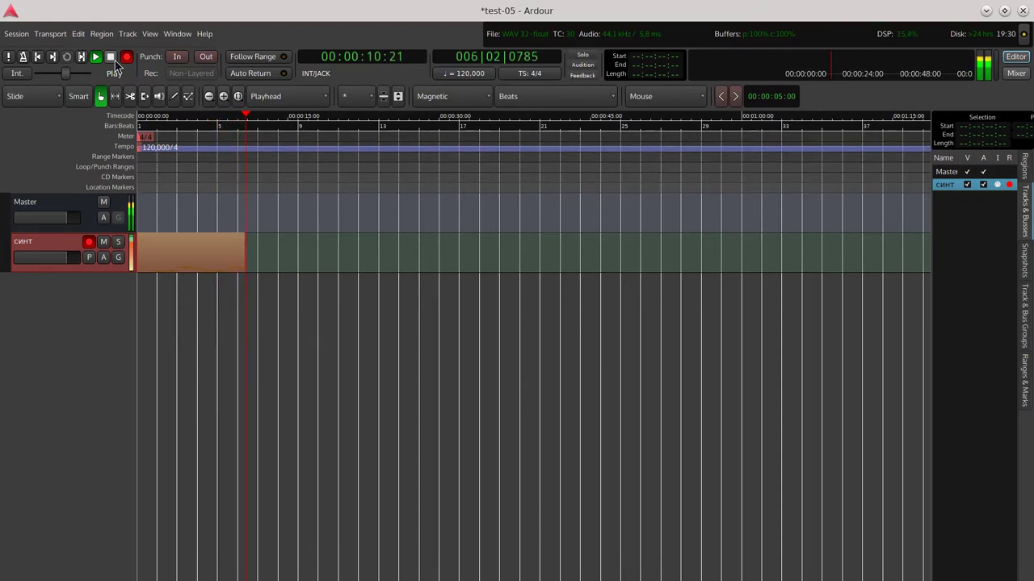
key("space")
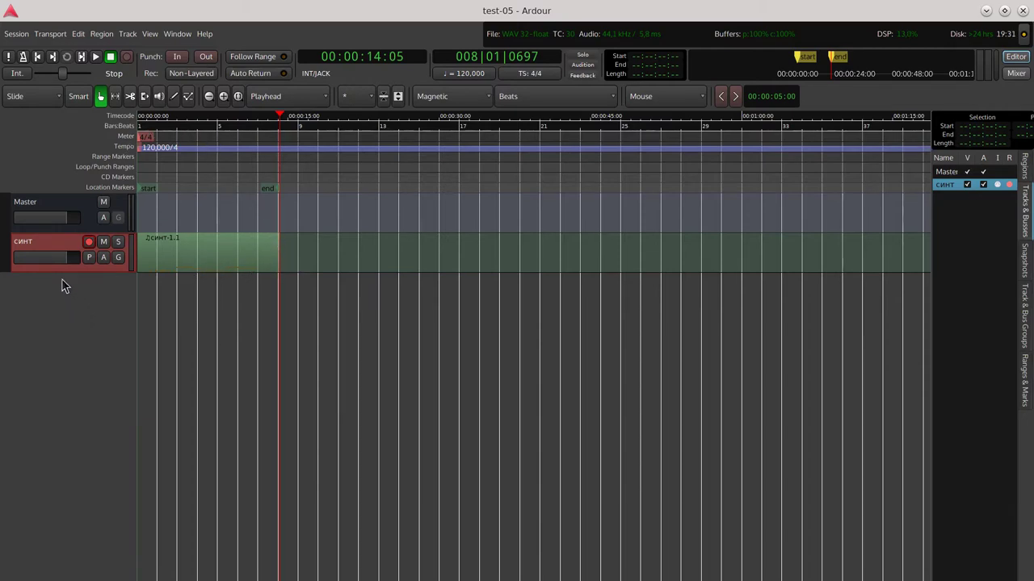
Step: In the mixer, disarm the синт track and turn its input monitoring off and on again
left_click(1016, 73)
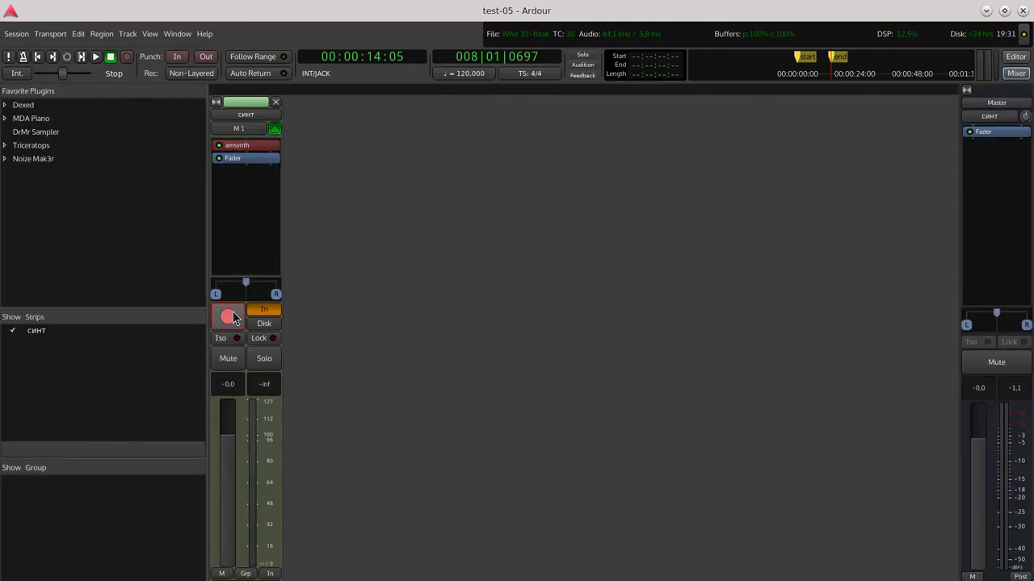
left_click(229, 317)
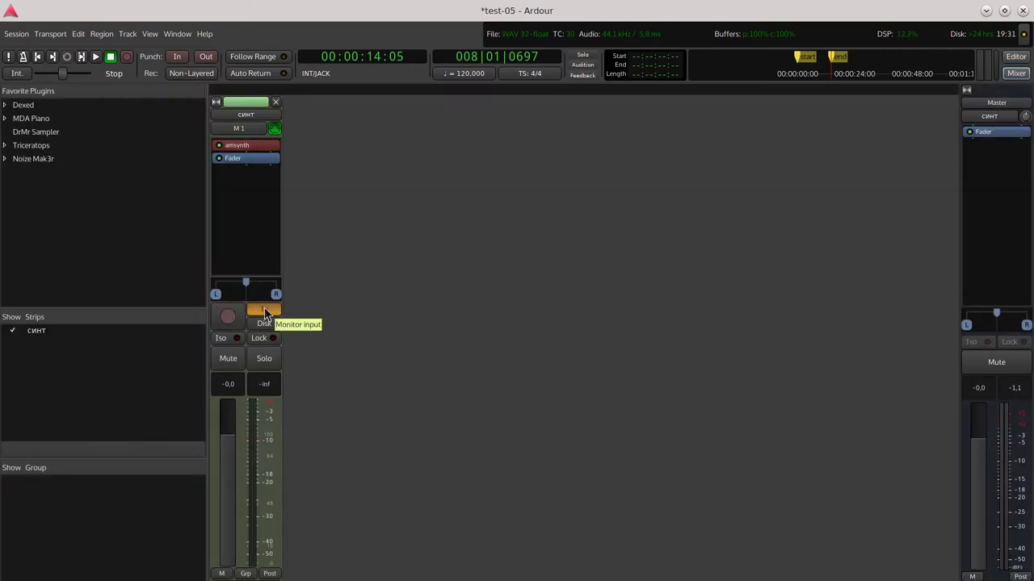
left_click(264, 309)
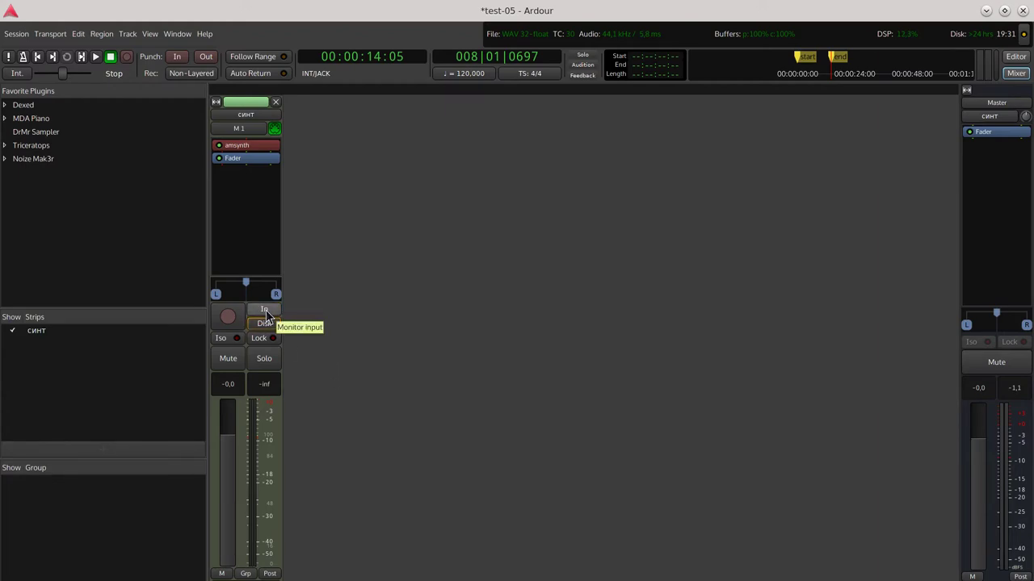
left_click(265, 310)
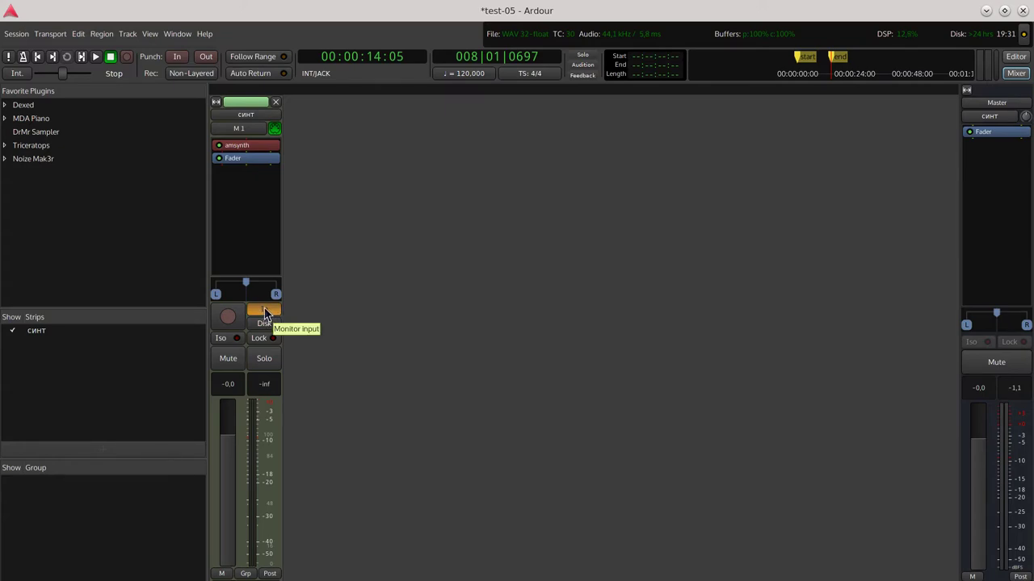
Step: Turn off input monitoring on the синт track, return to the editor and save the session
left_click(264, 309)
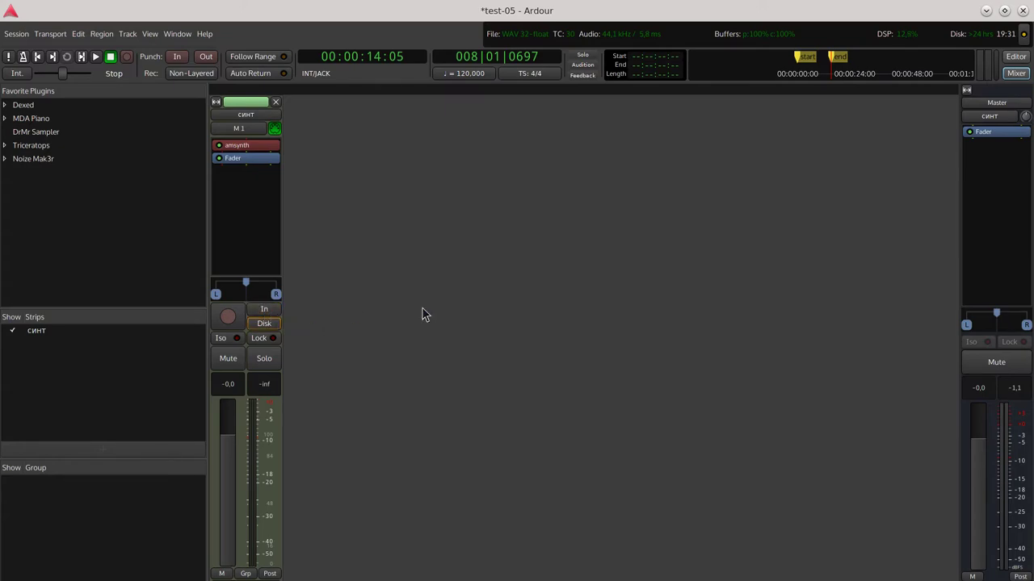
left_click(1011, 58)
left_click(16, 33)
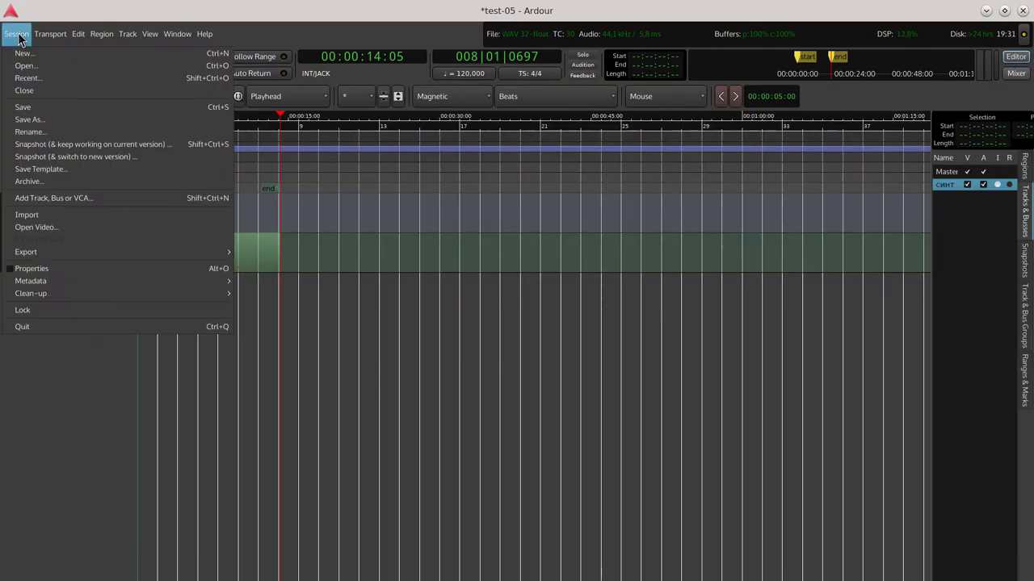
left_click(24, 108)
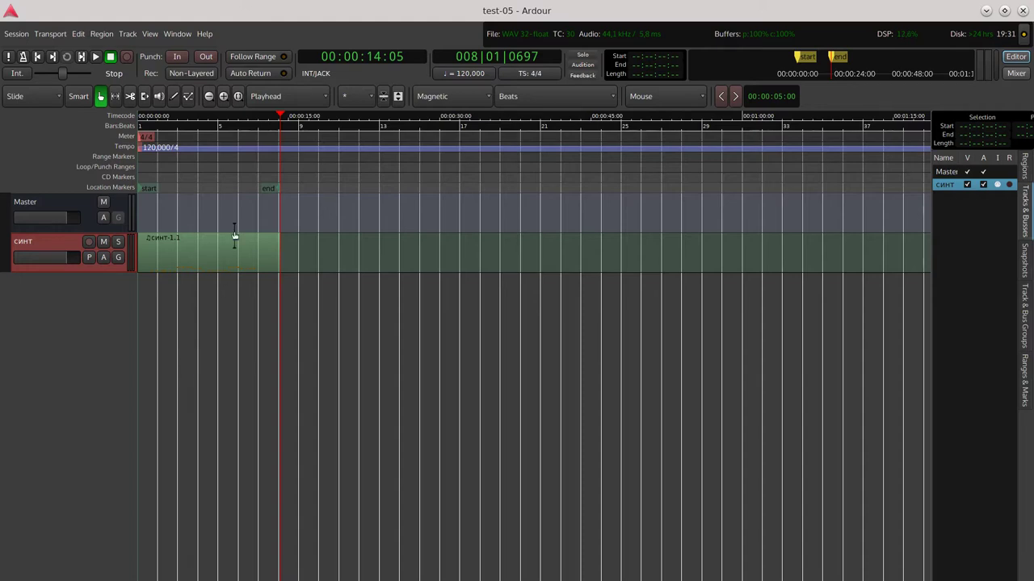
Step: Enlarge the синт track's height until its piano keyboard and recorded MIDI notes can be examined
left_click(76, 272)
left_click(77, 271)
left_click_drag(77, 272, 99, 521)
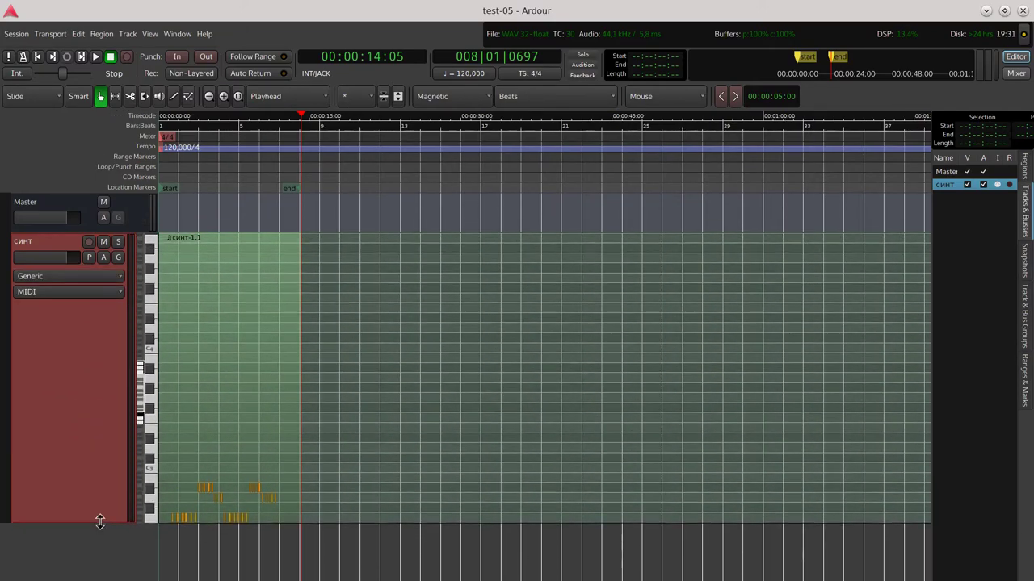
left_click(223, 97)
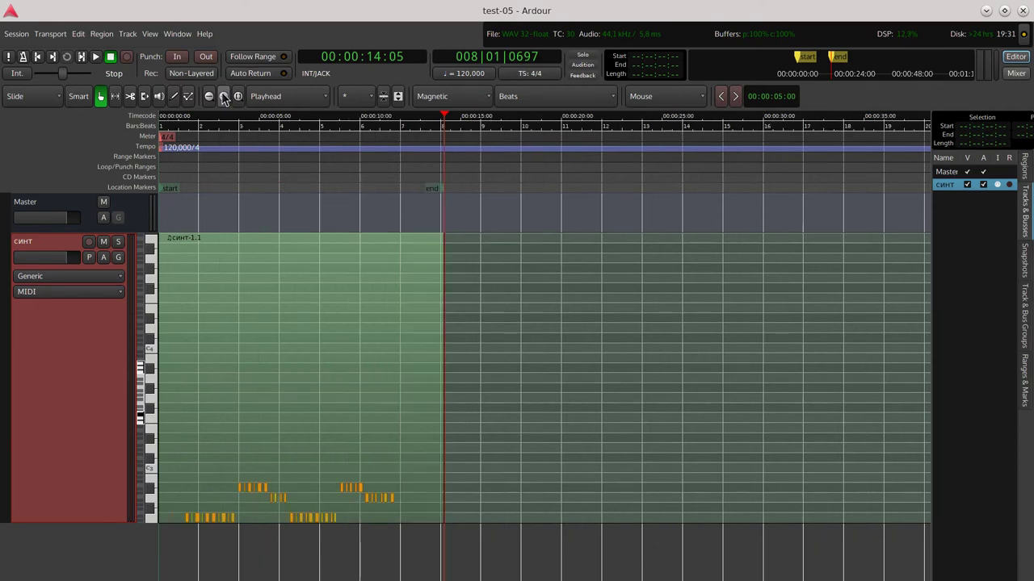
left_click(224, 97)
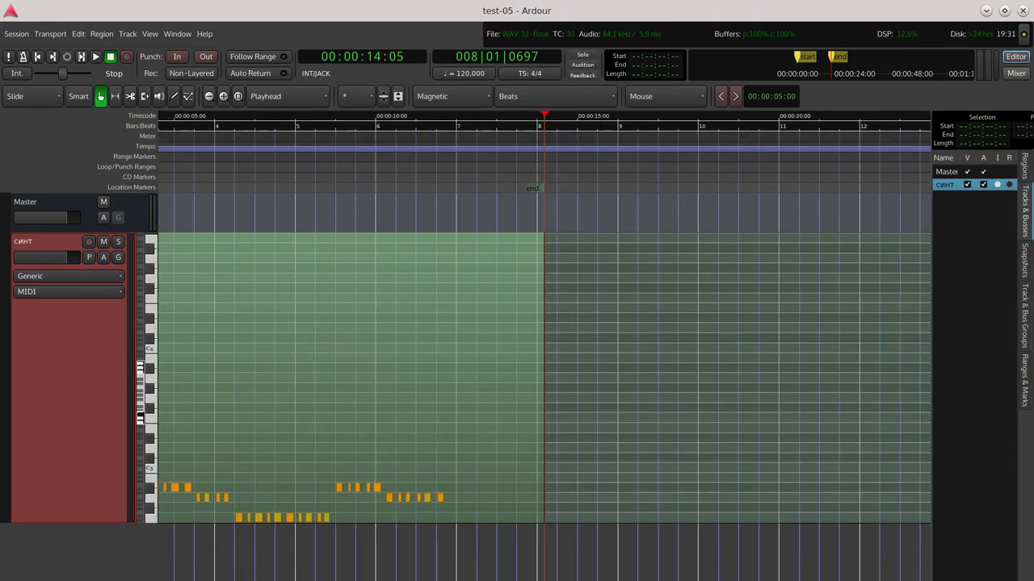
scroll(235, 454, "left", 3)
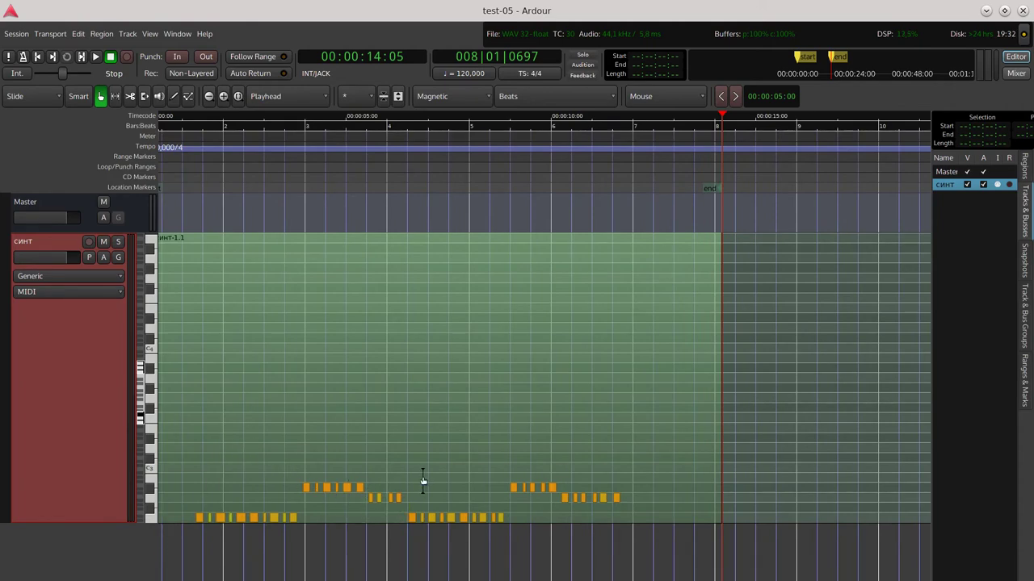
Step: Draw two half-beat E4 notes in the синт region, set the grid to Beats and draw three one-beat E4 notes in bars 3 and 4
left_click(174, 98)
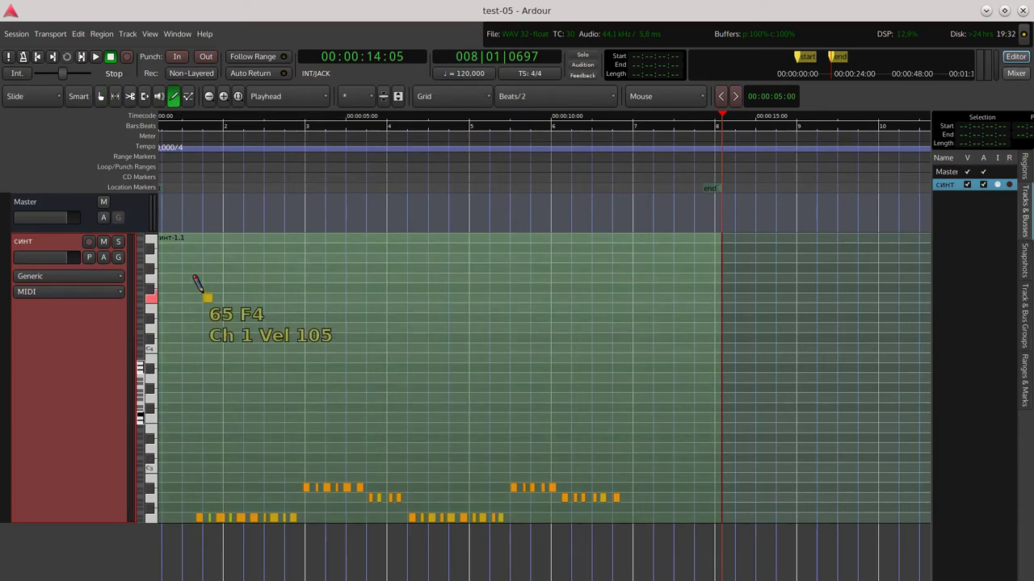
left_click(207, 307)
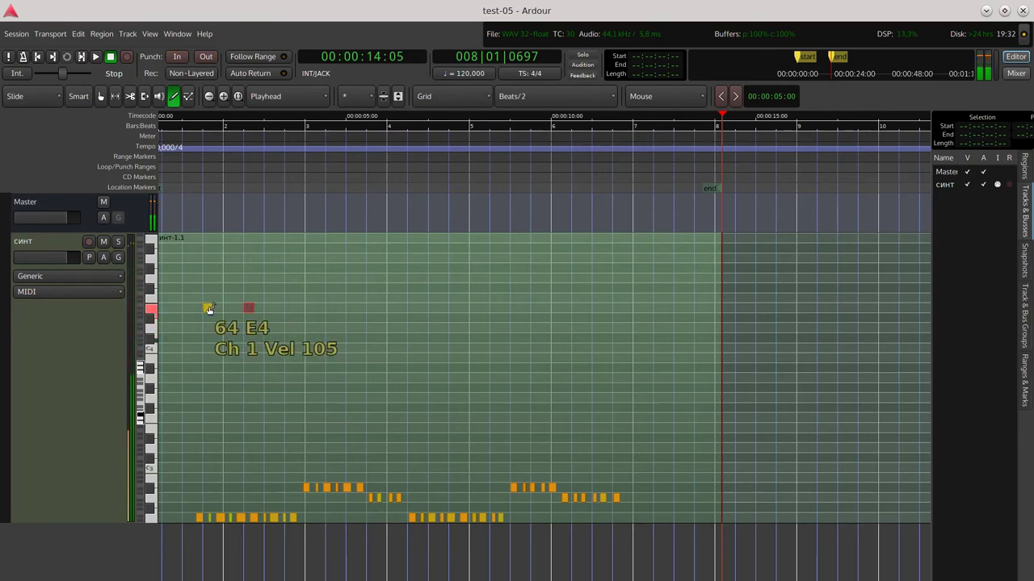
left_click(588, 101)
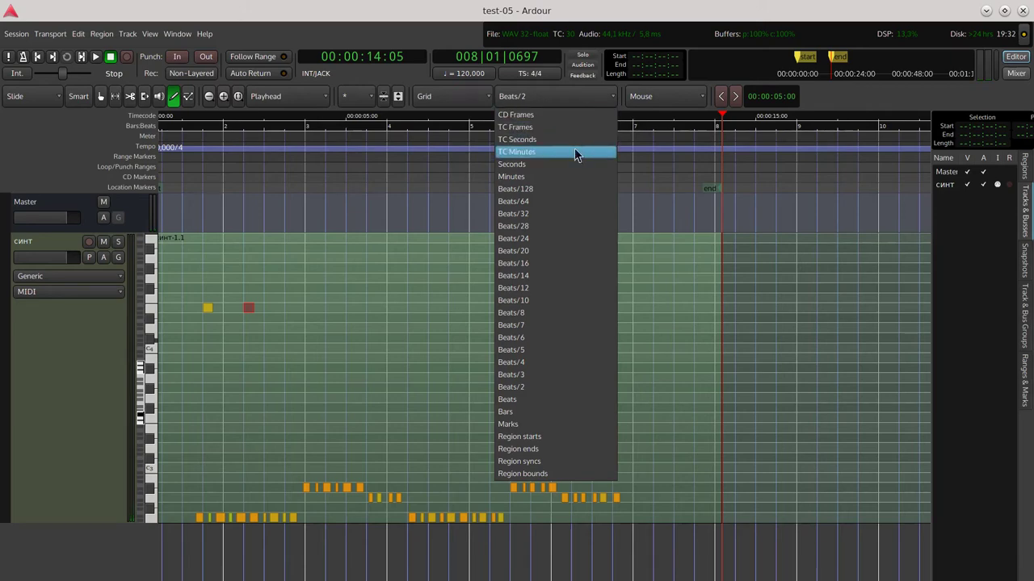
left_click(531, 404)
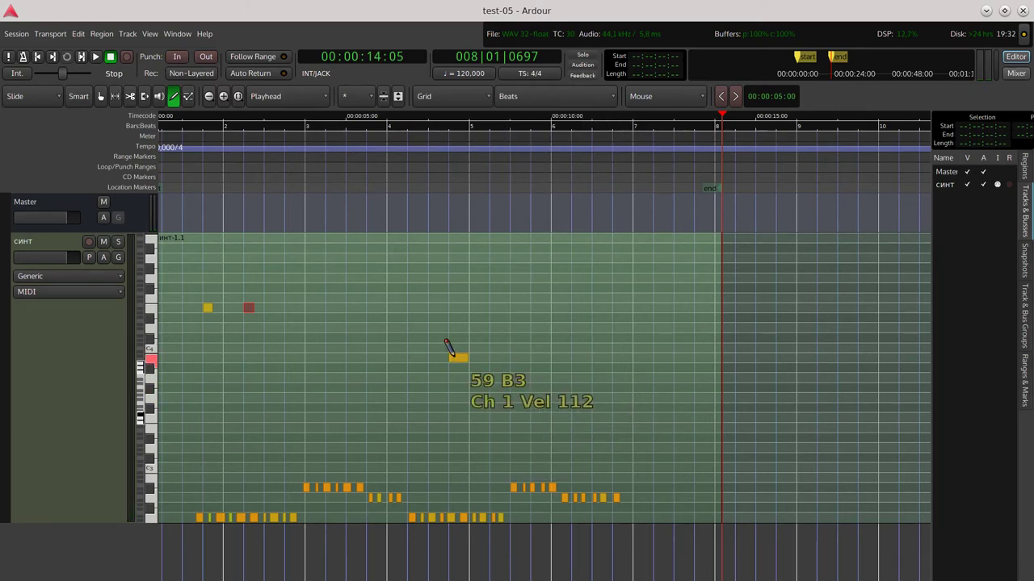
left_click(310, 305)
left_click(354, 305)
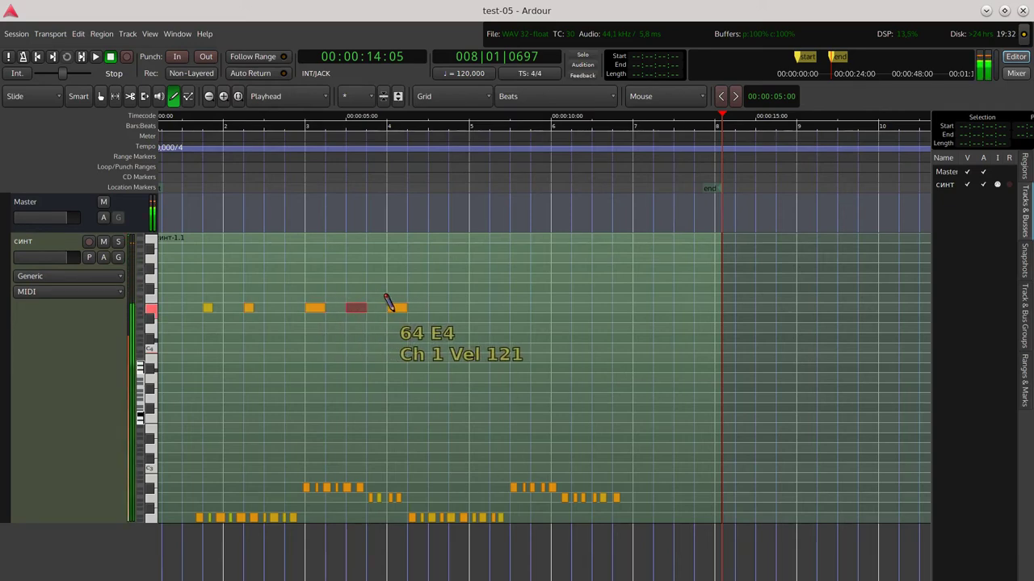
left_click(389, 306)
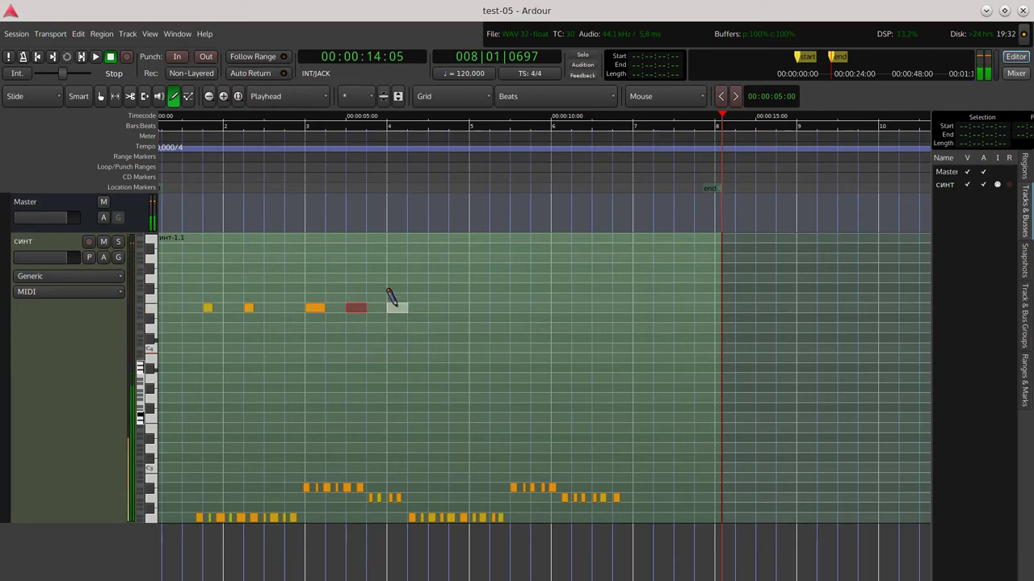
Step: Set the grid to Bars and draw a one-bar E4 note at bar 5 of the синт region
left_click(570, 95)
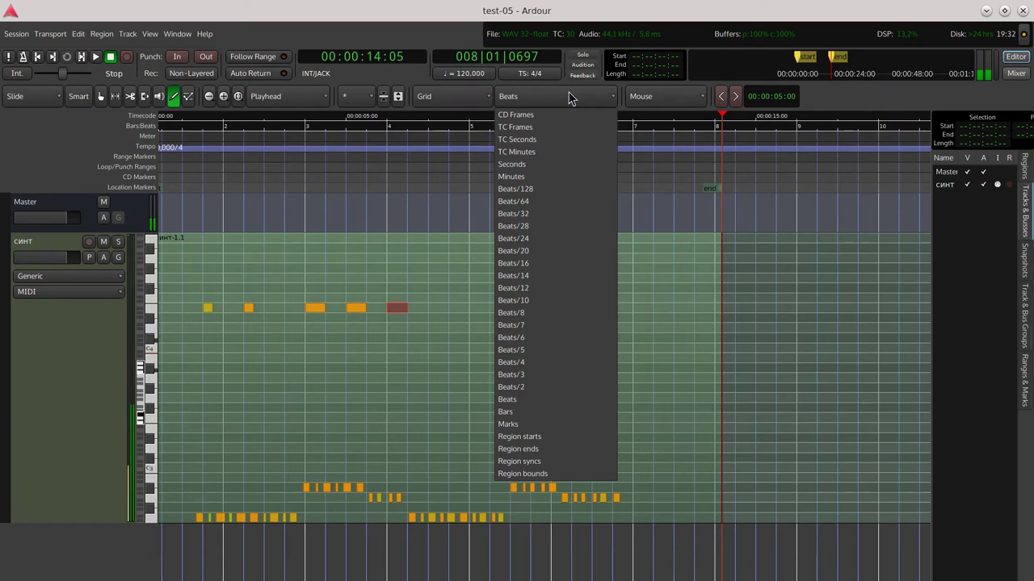
left_click(549, 412)
mouse_move(549, 407)
left_mouse_down()
mouse_move(507, 358)
mouse_move(490, 301)
left_mouse_up()
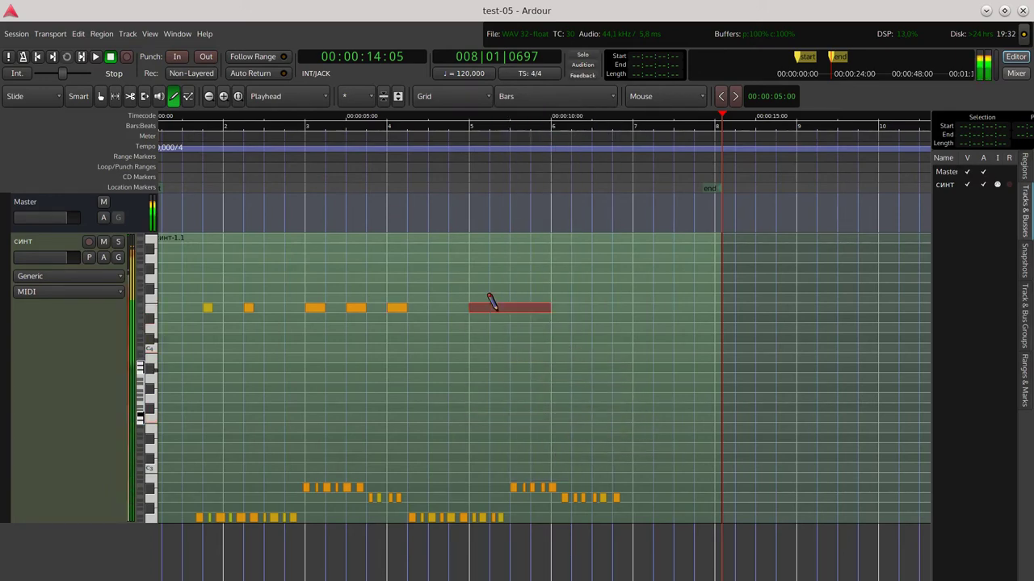
left_click(533, 96)
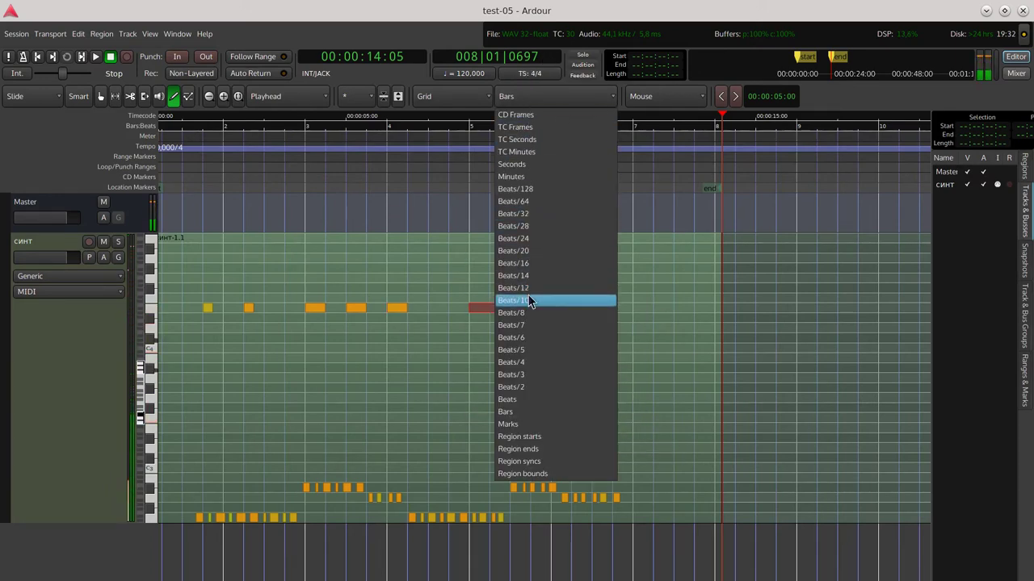
left_click(521, 4)
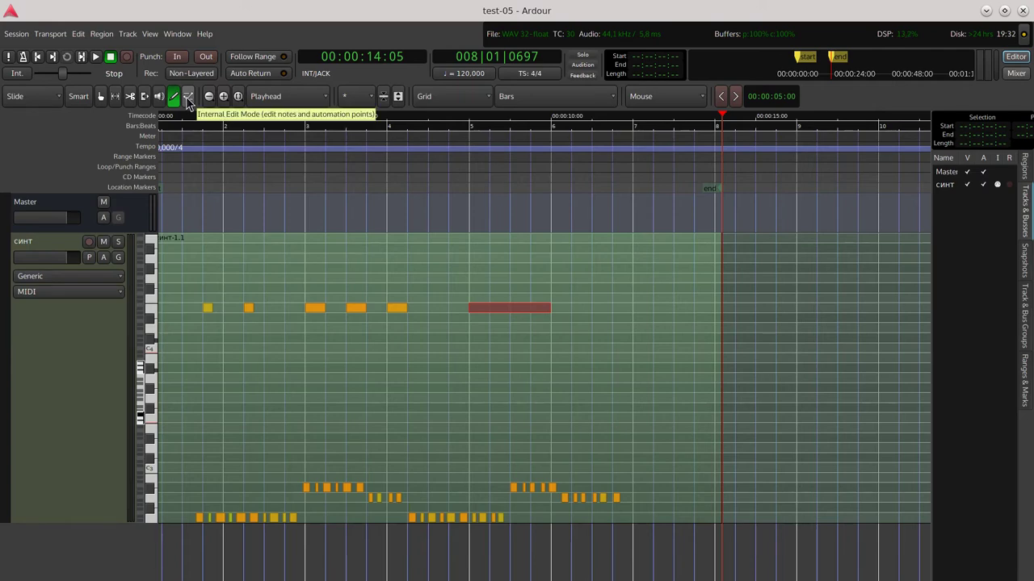
Step: In internal edit mode, delete all the drawn E4 notes and reduce the синт track's height
left_click(187, 98)
left_click_drag(187, 265, 593, 335)
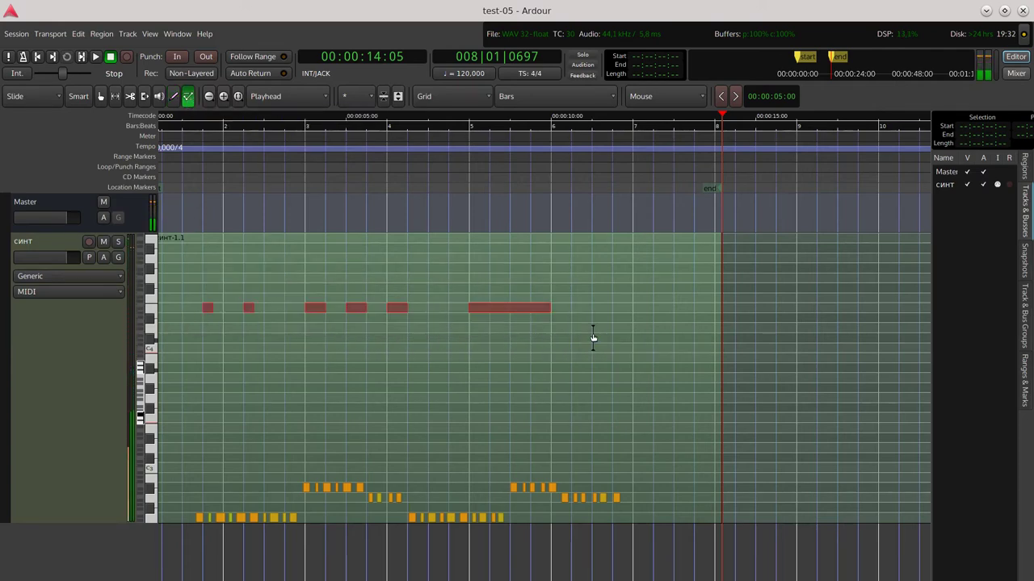
key("Delete")
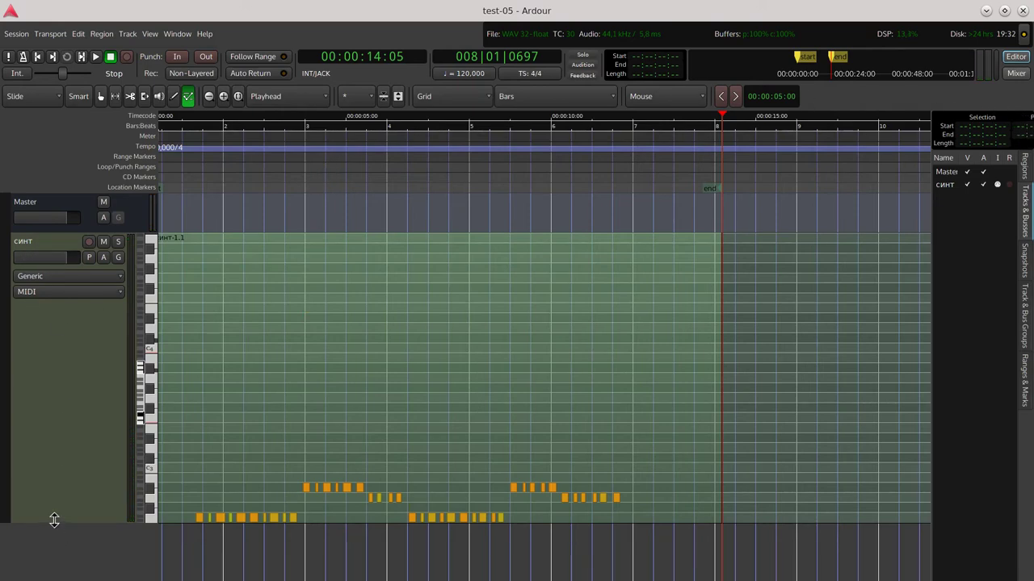
left_click_drag(54, 520, 95, 289)
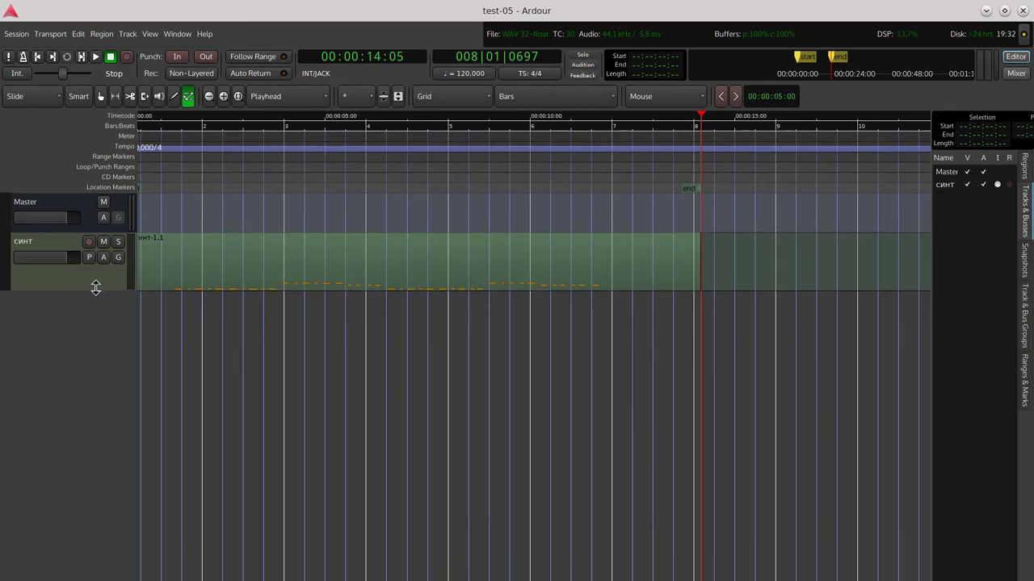
Step: Create a new loop range on the timeline and set it to run from bar 2 to bar 7
left_click(208, 97)
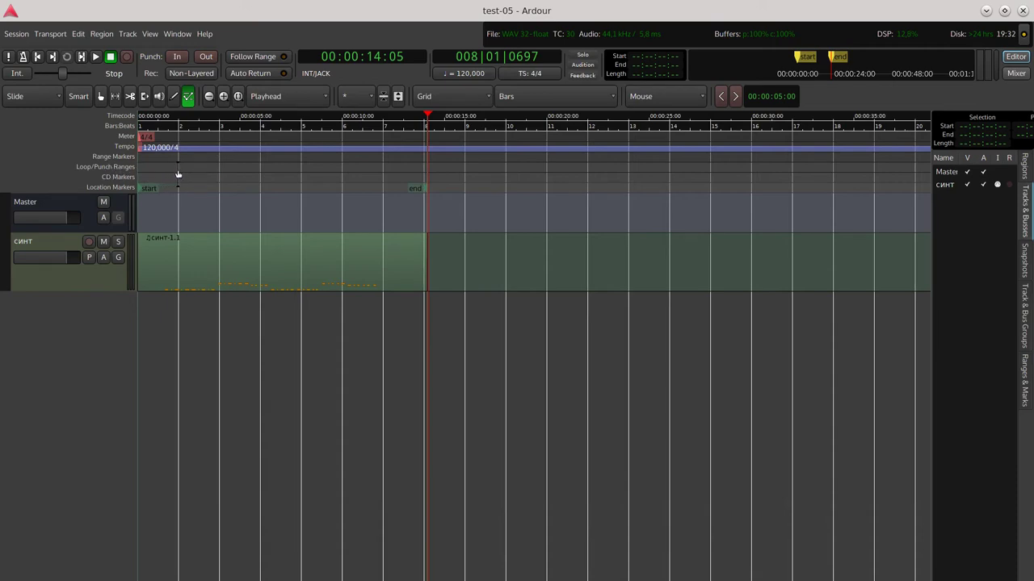
right_click(256, 171)
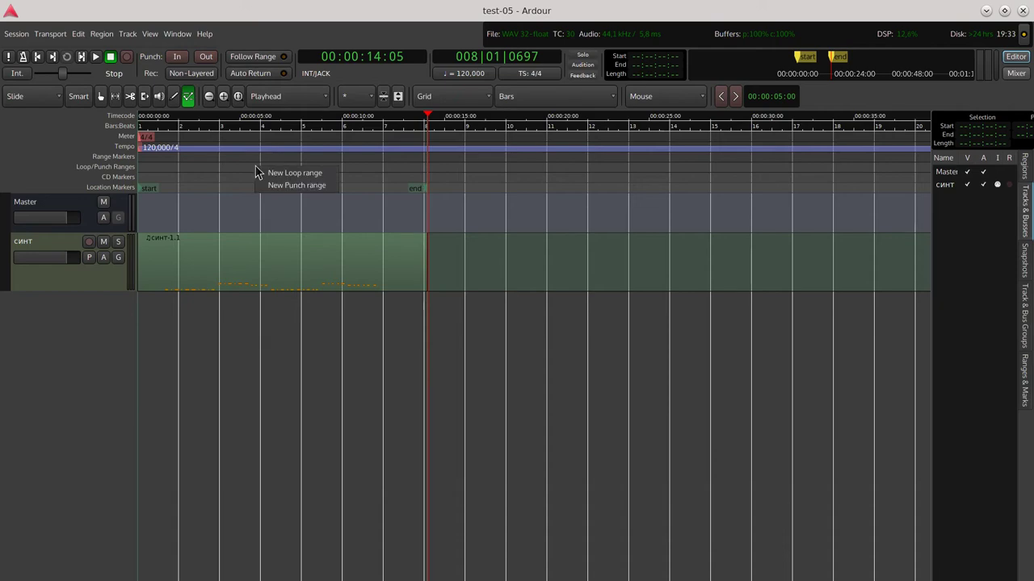
left_click(278, 173)
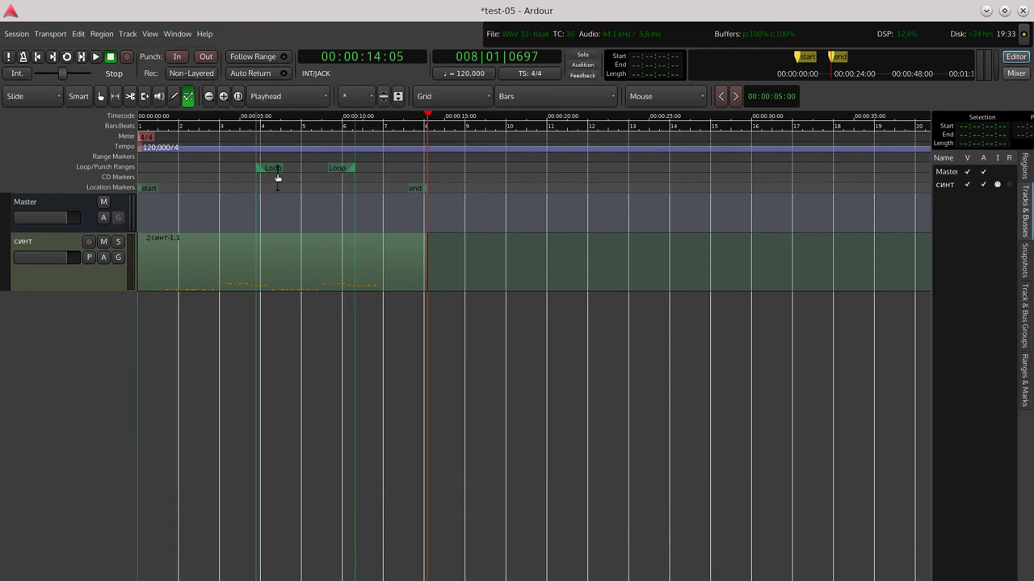
left_click_drag(266, 168, 179, 168)
left_click_drag(337, 167, 376, 169)
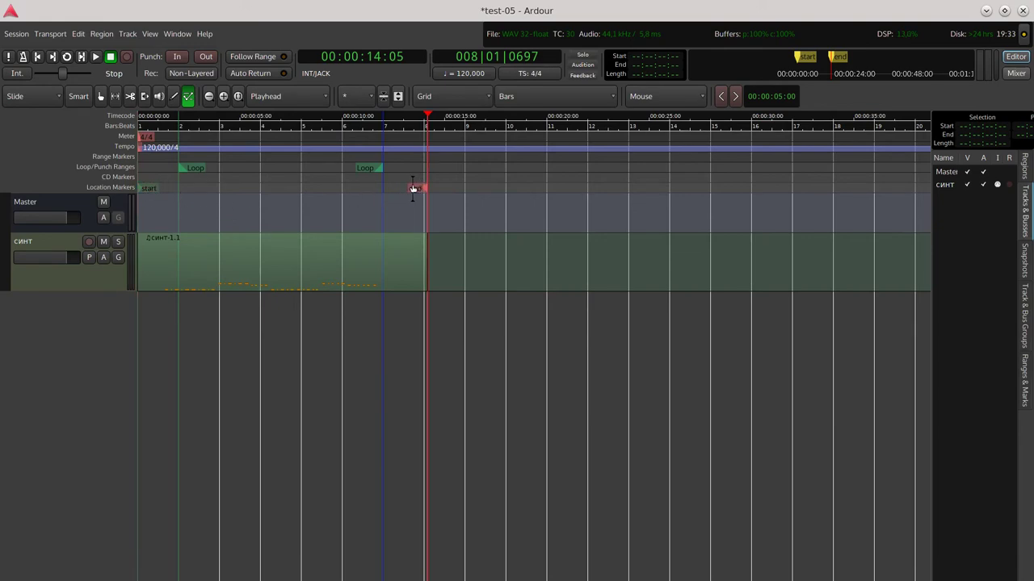
Step: Move the session's end marker to bar 18 and save the session
left_click_drag(413, 188, 822, 185)
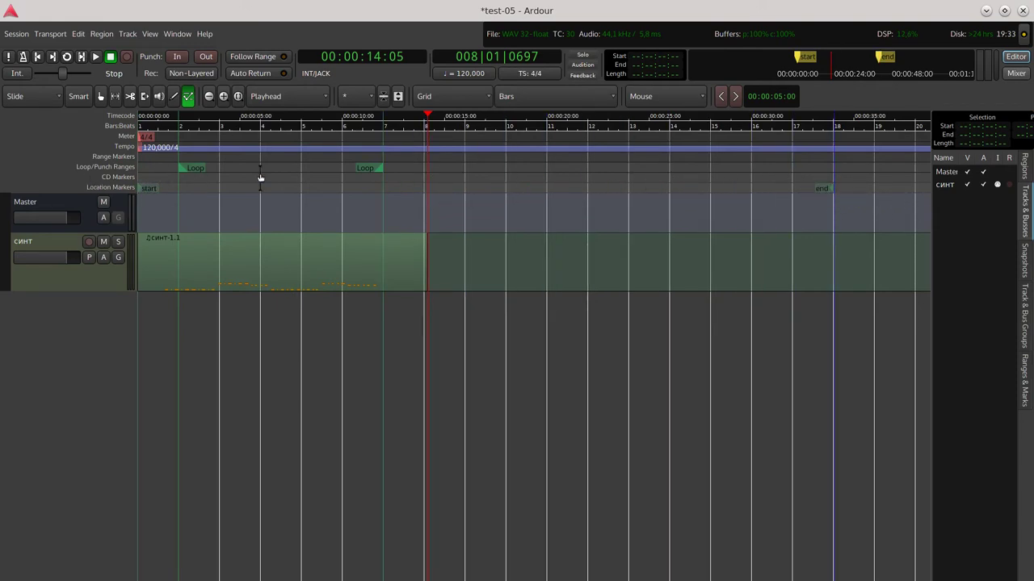
left_click(17, 34)
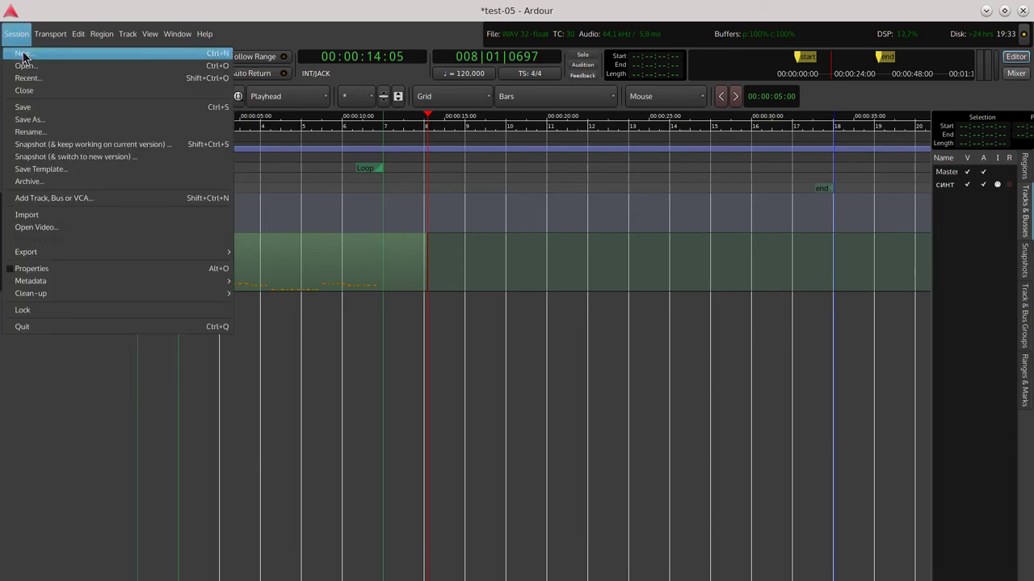
left_click(24, 106)
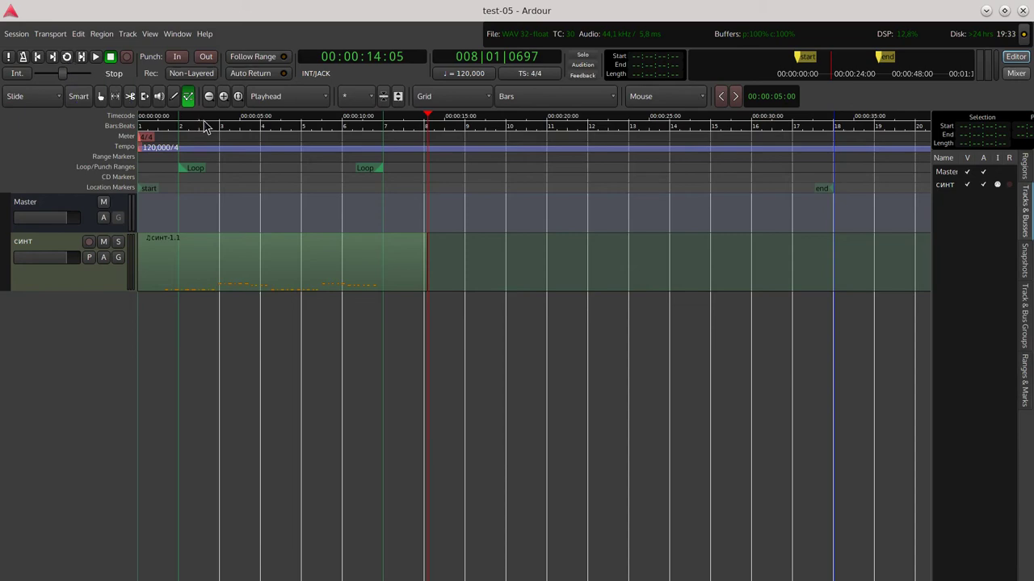
Step: Start loop playback and lower the синт track's fader to -8.8 dB
key("l")
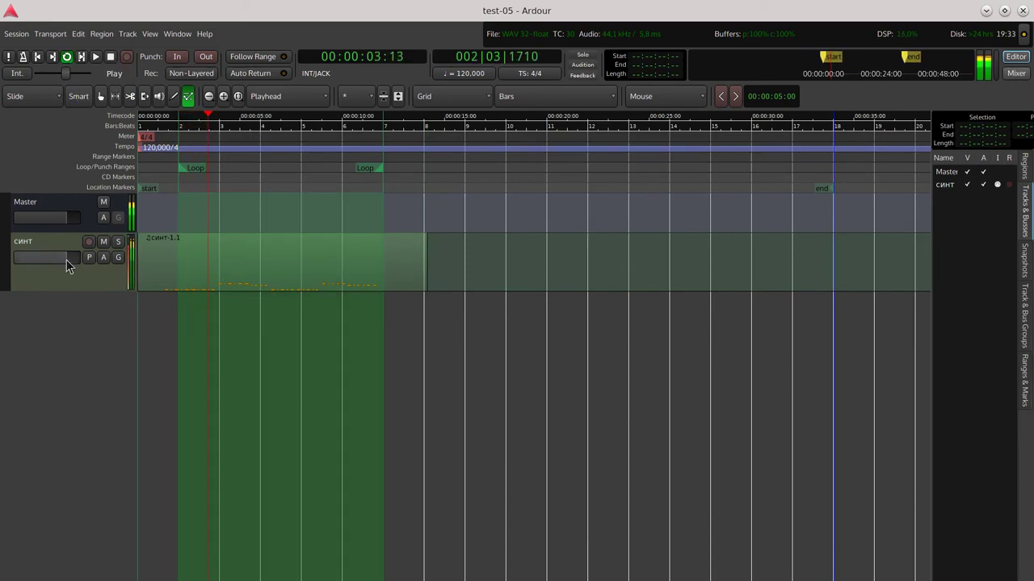
left_click_drag(67, 266, 41, 261)
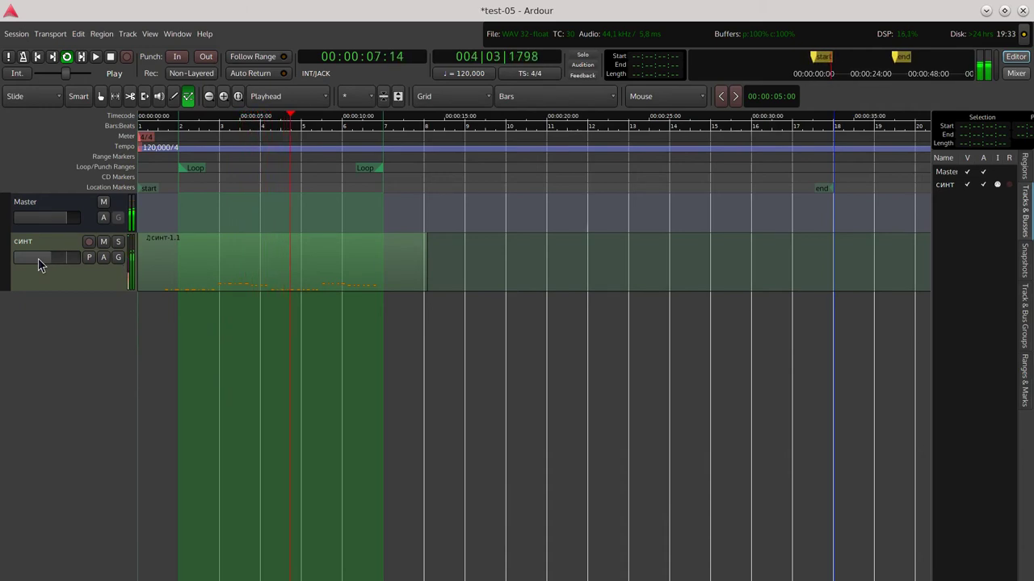
Step: Check the синт track's amsynth plugin from the mixer, stop playback, close the plugin window and save the session
left_click(1016, 74)
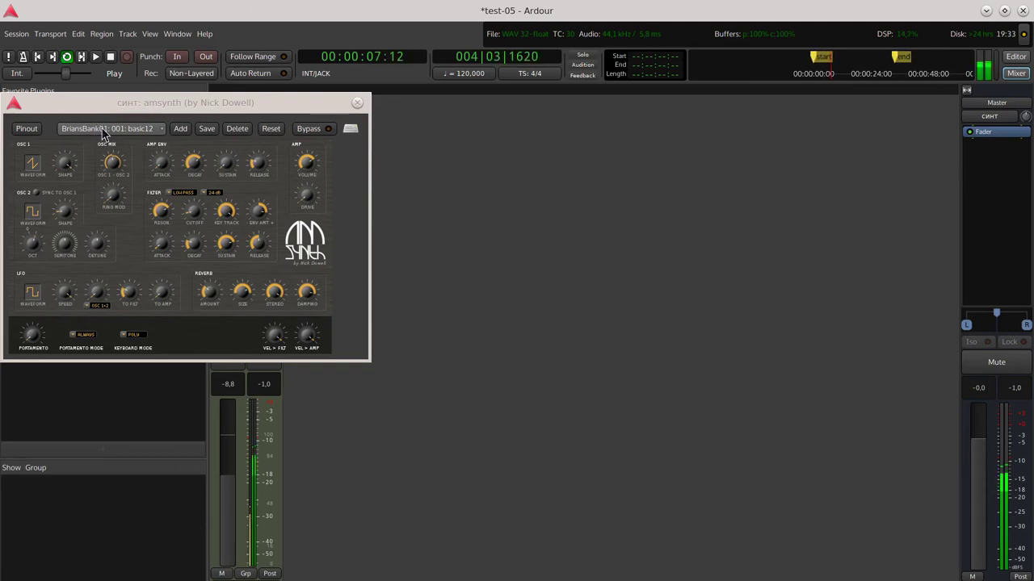
key("space")
left_click(357, 103)
key("ctrl+s")
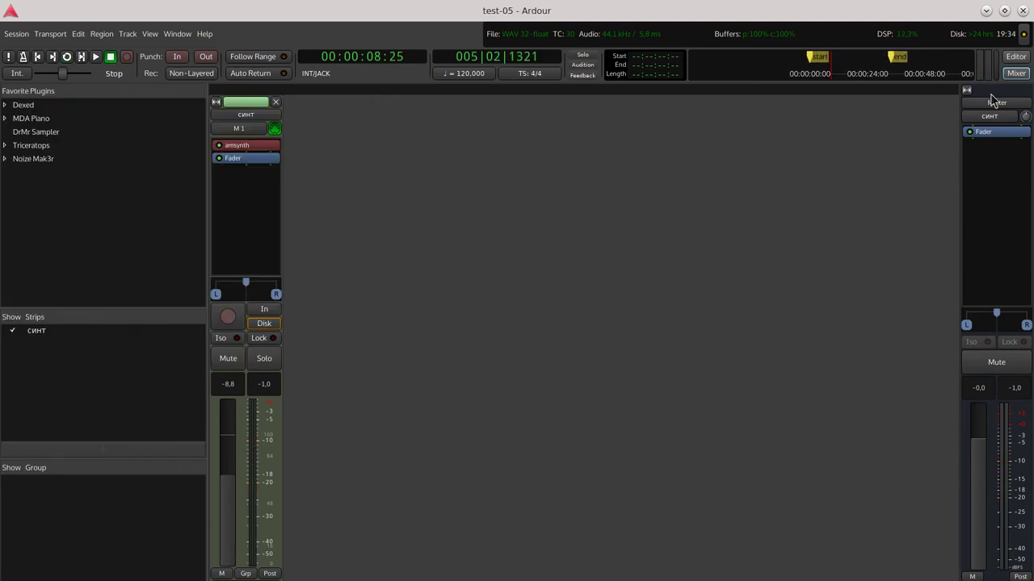
Step: In the editor, draw an empty MIDI region on the синт track from bar 9 to bar 11 and enlarge the track's height
left_click(1015, 57)
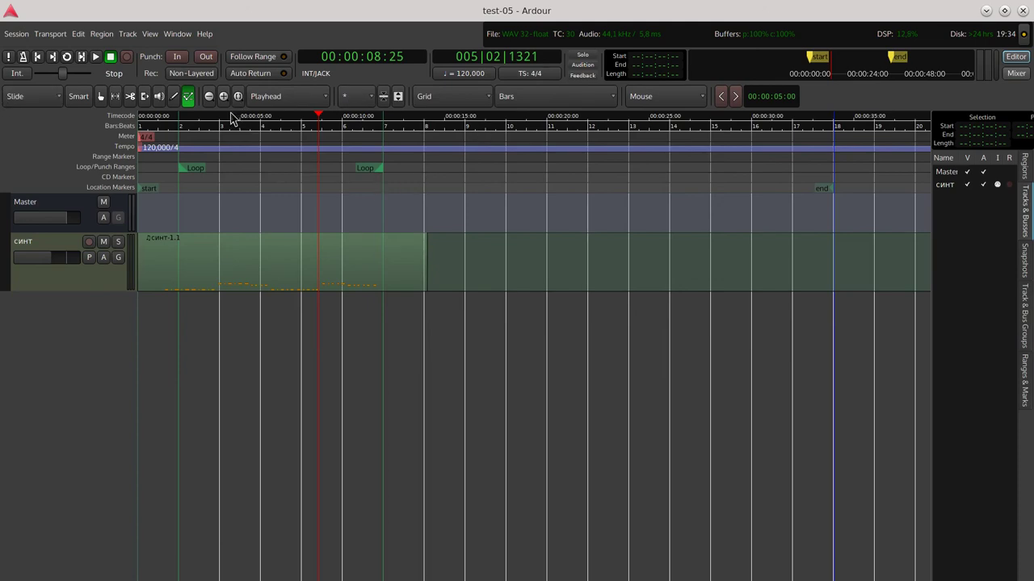
left_click(175, 98)
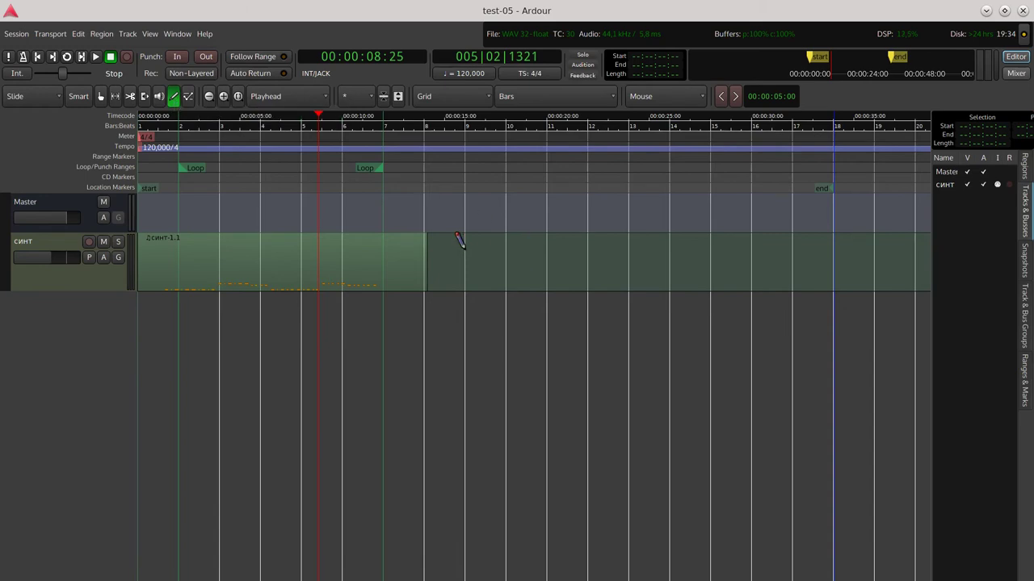
left_click_drag(458, 239, 538, 241)
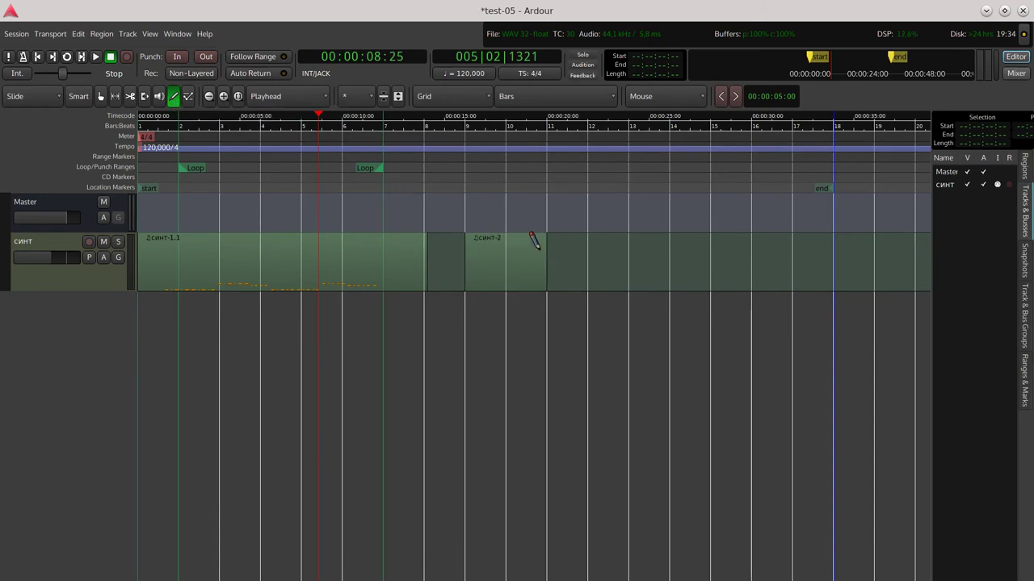
left_click_drag(97, 290, 99, 528)
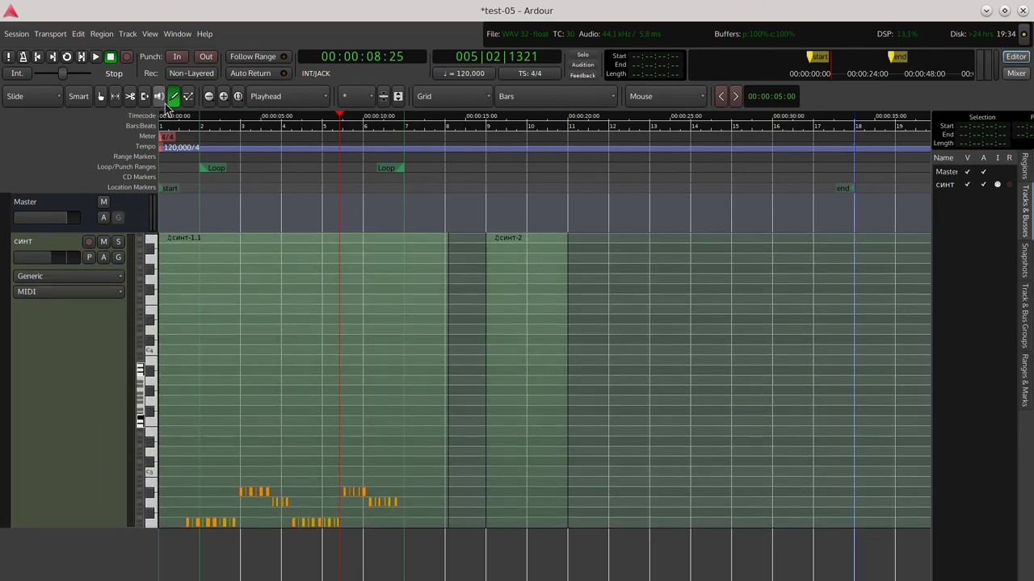
Step: Set the editor's snap grid to Beats for note entry in the region between bars 9 and 11
left_click(225, 96)
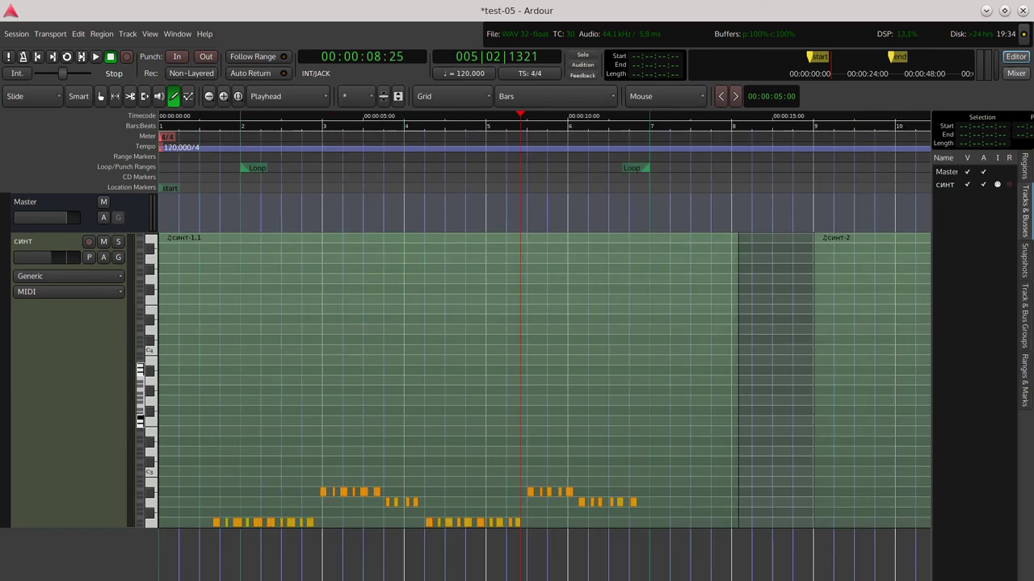
scroll(282, 565, "right", 5)
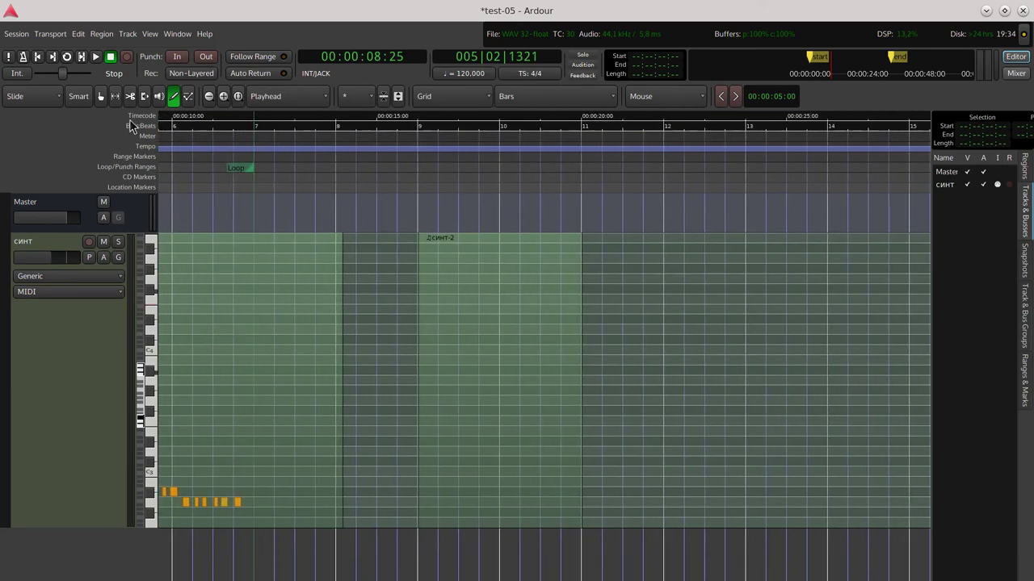
mouse_move(420, 246)
left_mouse_down()
mouse_move(489, 239)
mouse_move(426, 278)
left_mouse_up()
left_click(564, 96)
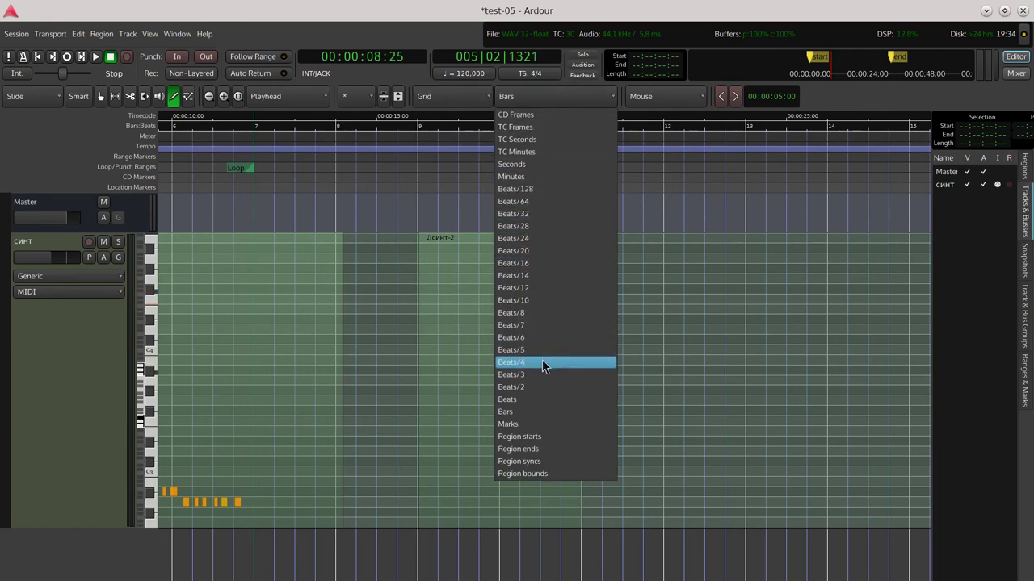
left_click(528, 399)
Step: Draw four notes in the region: A#3 on beats 1 and 3 of bar 9, C4 at bar 10, and G#3 on beat 3
left_click_drag(420, 370, 456, 369)
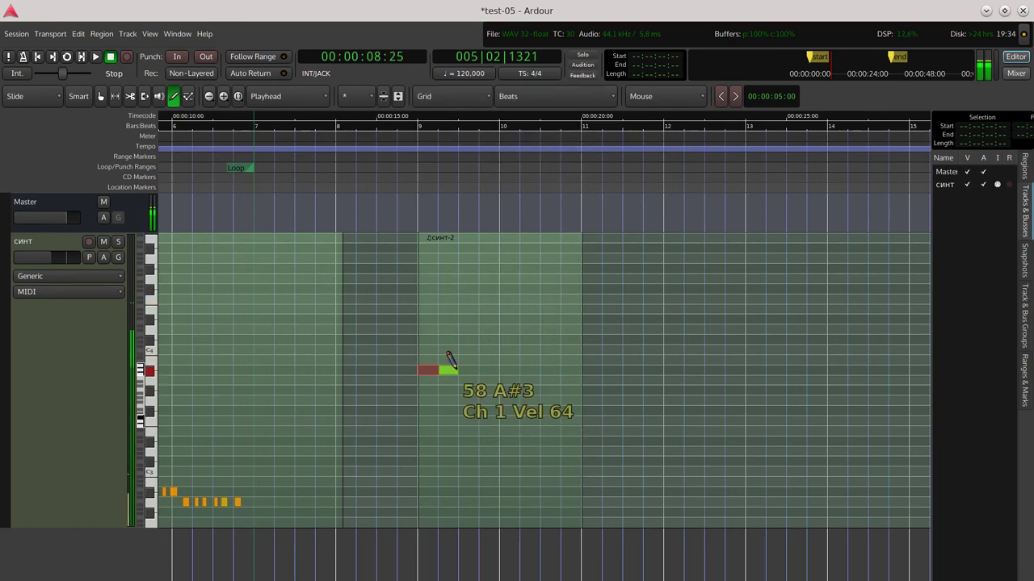
left_click(468, 369)
left_click(513, 350)
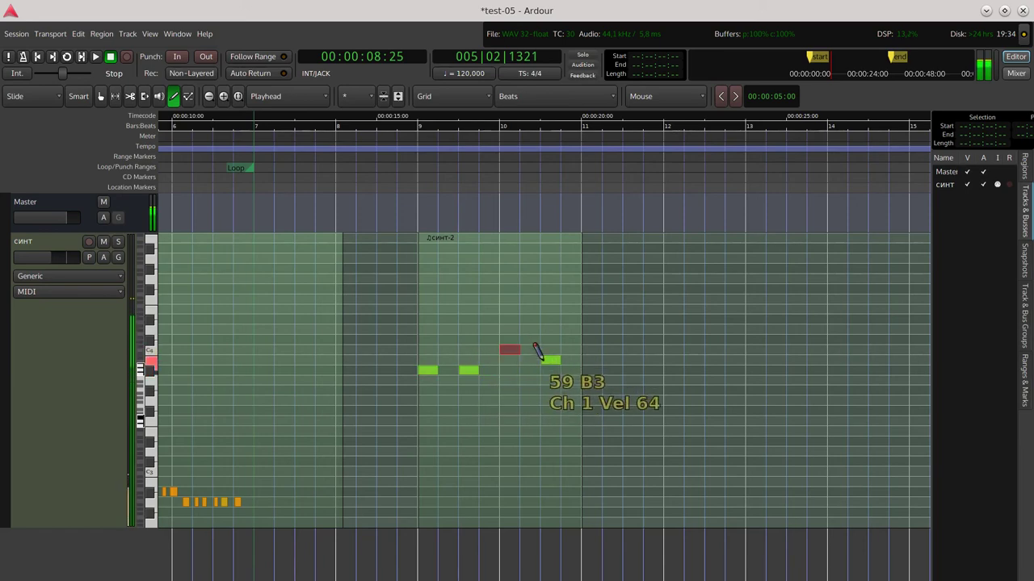
left_click(544, 390)
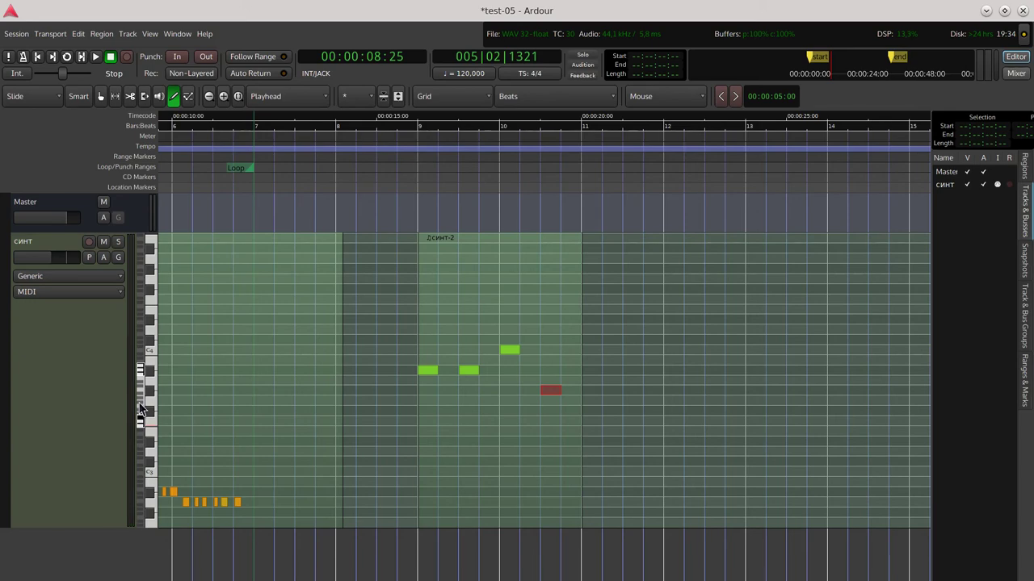
Step: Shift the синт track's visible note range lower and widen it to show more keys
scroll(142, 408, "down", 8)
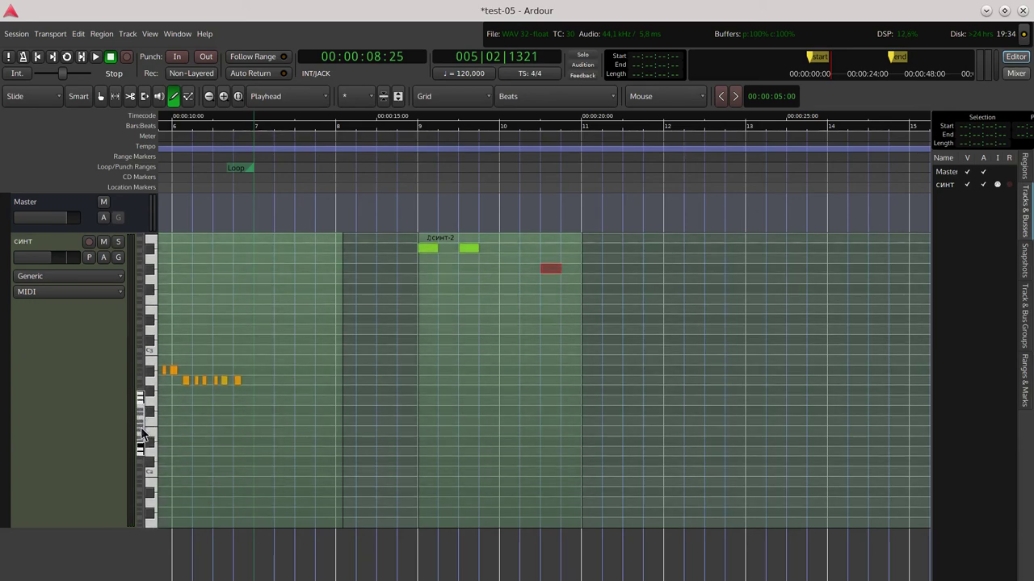
left_click_drag(152, 427, 149, 404)
scroll(144, 368, "up", 4)
scroll(149, 404, "up", 3)
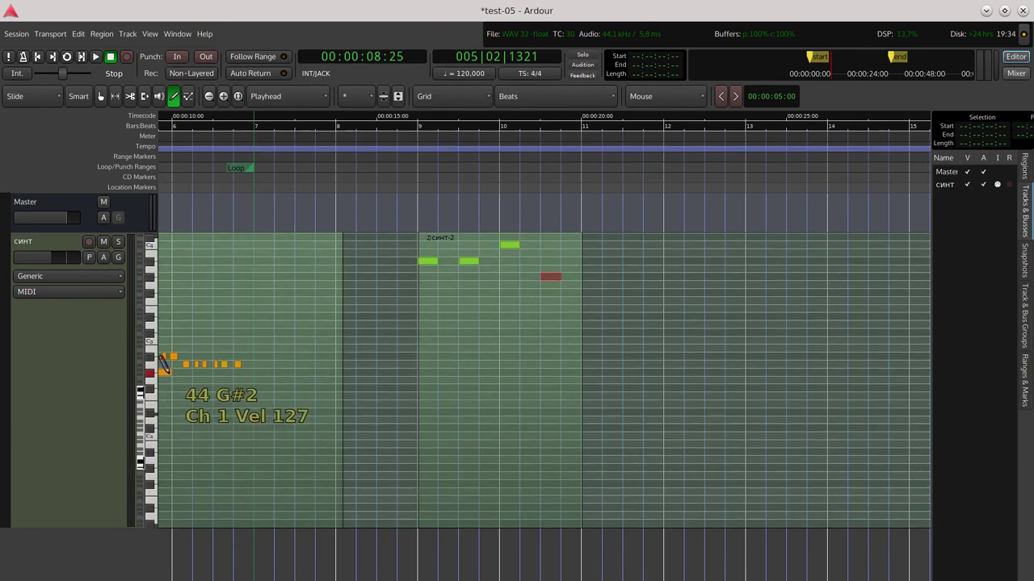
left_click(150, 317)
Step: Reduce the синт track's height and save the session
left_click_drag(69, 526, 76, 311)
left_click(17, 34)
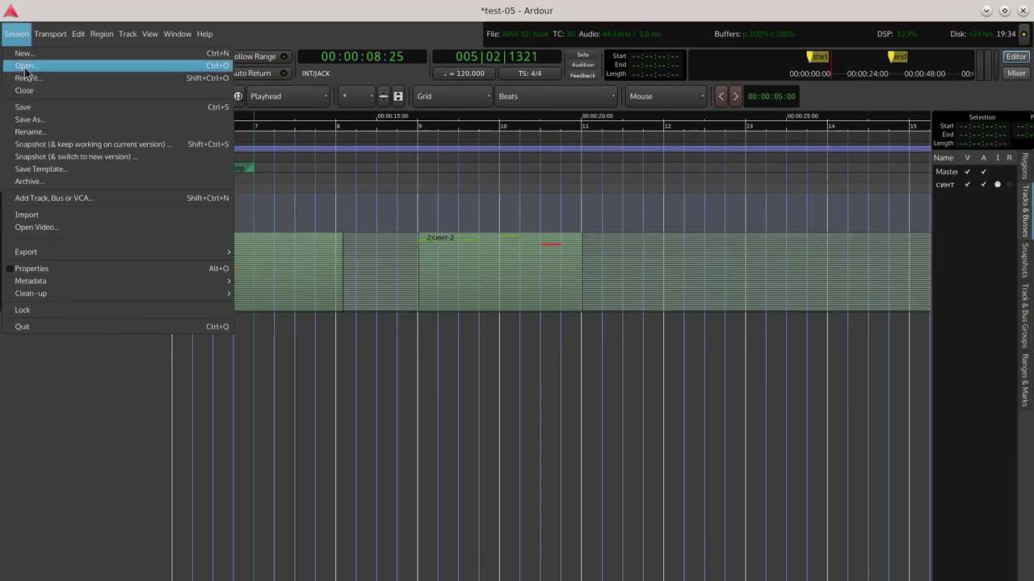
left_click(27, 106)
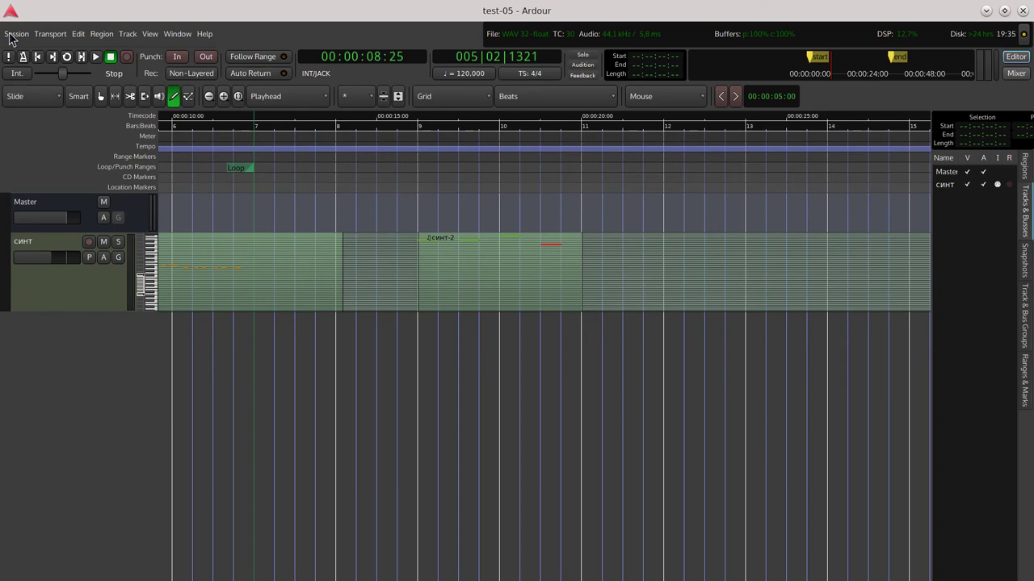
left_click(1022, 76)
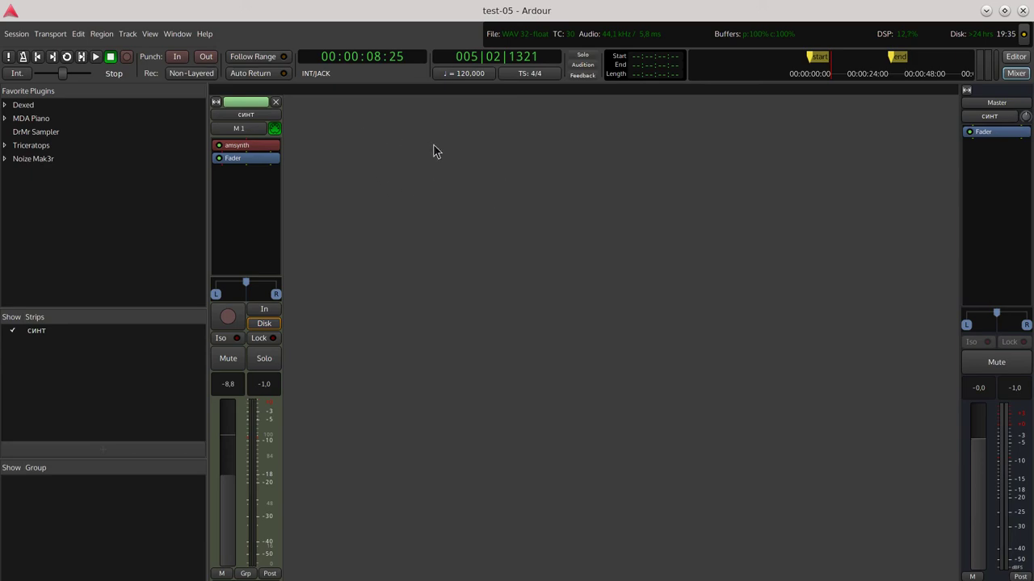
double_click(347, 156)
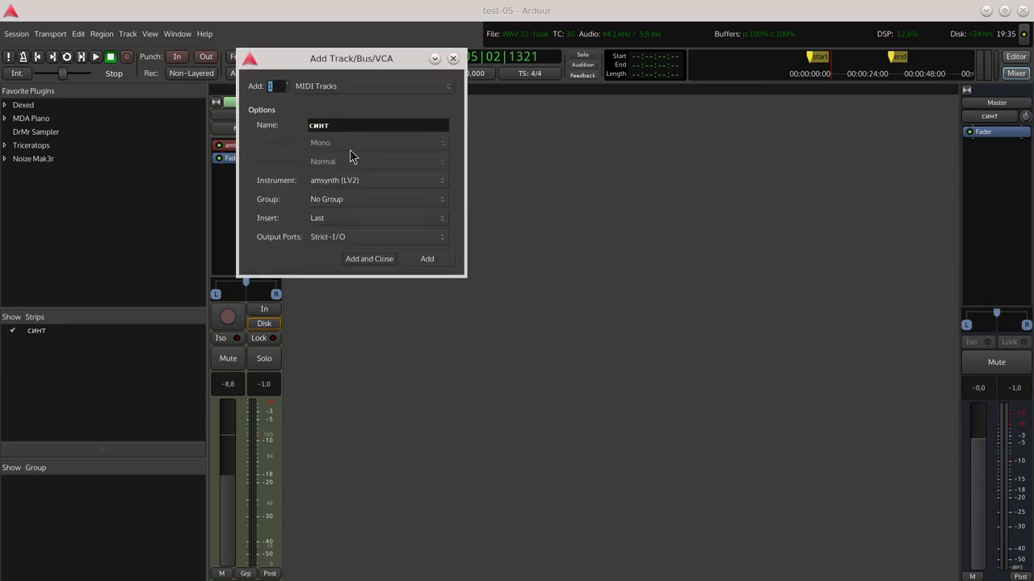
left_click(453, 59)
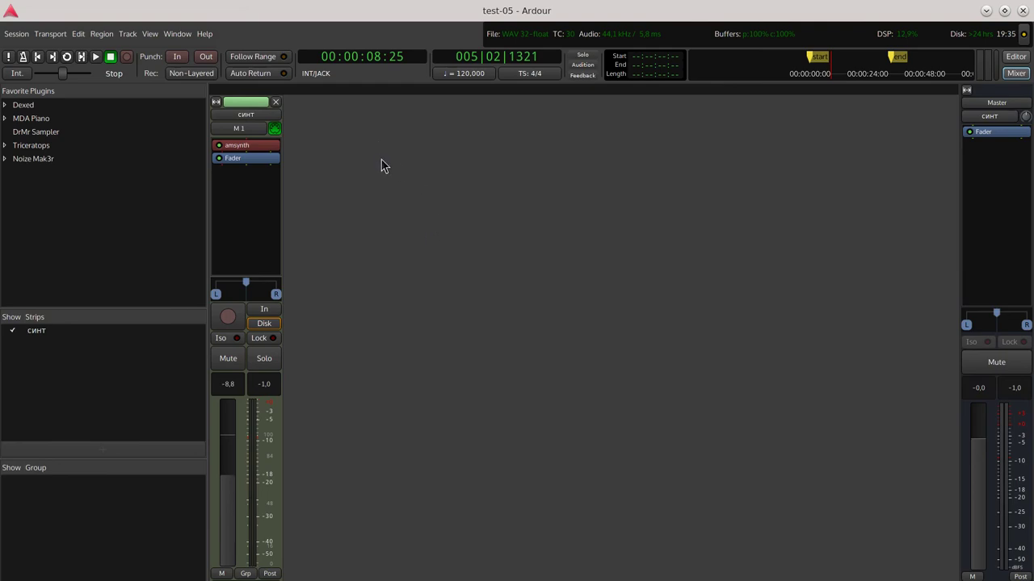
left_click(1015, 57)
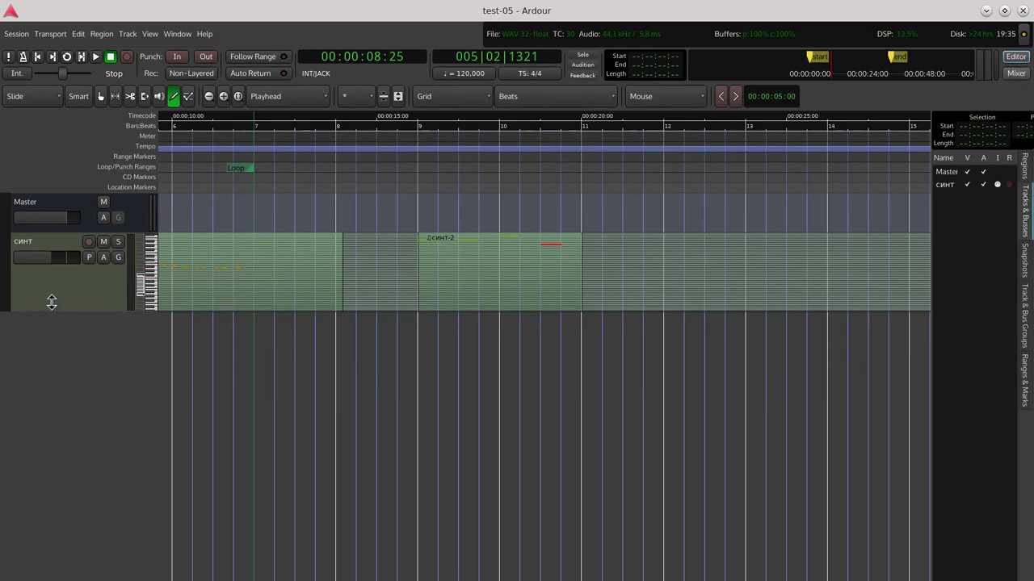
Step: Reduce the синт track's height a little further and open the export dialog for audio files
left_click_drag(42, 310, 46, 284)
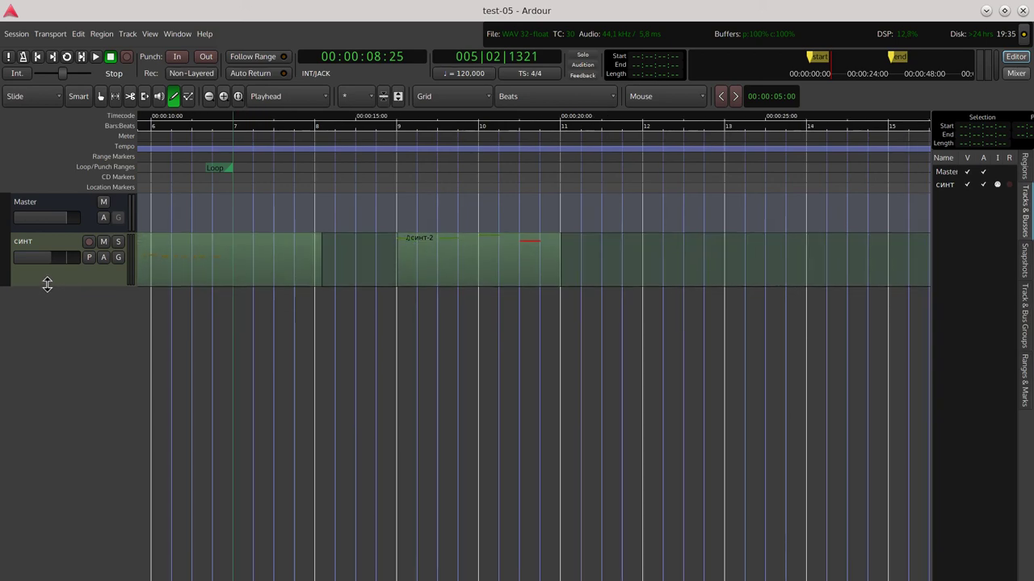
left_click(27, 35)
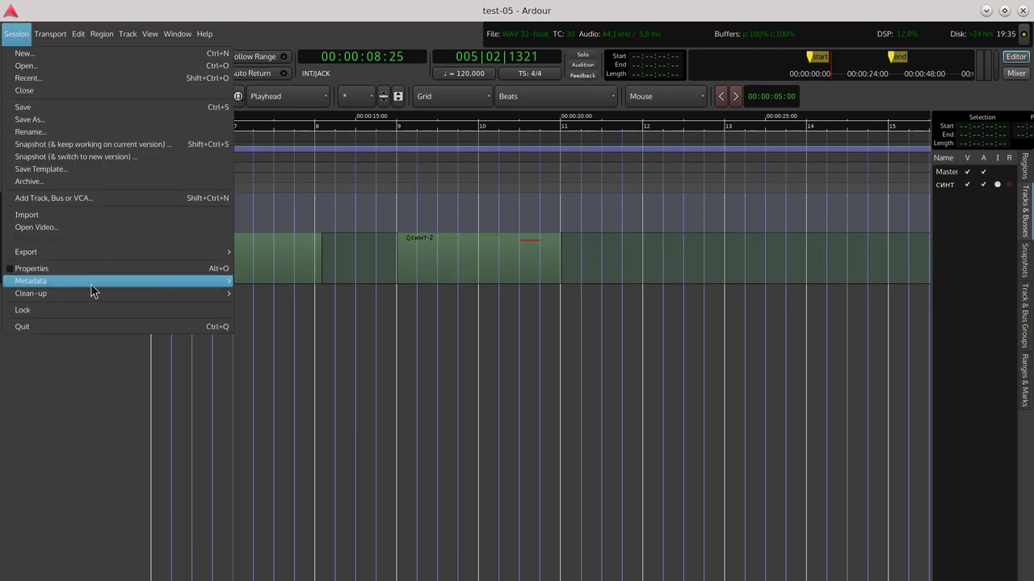
mouse_move(73, 257)
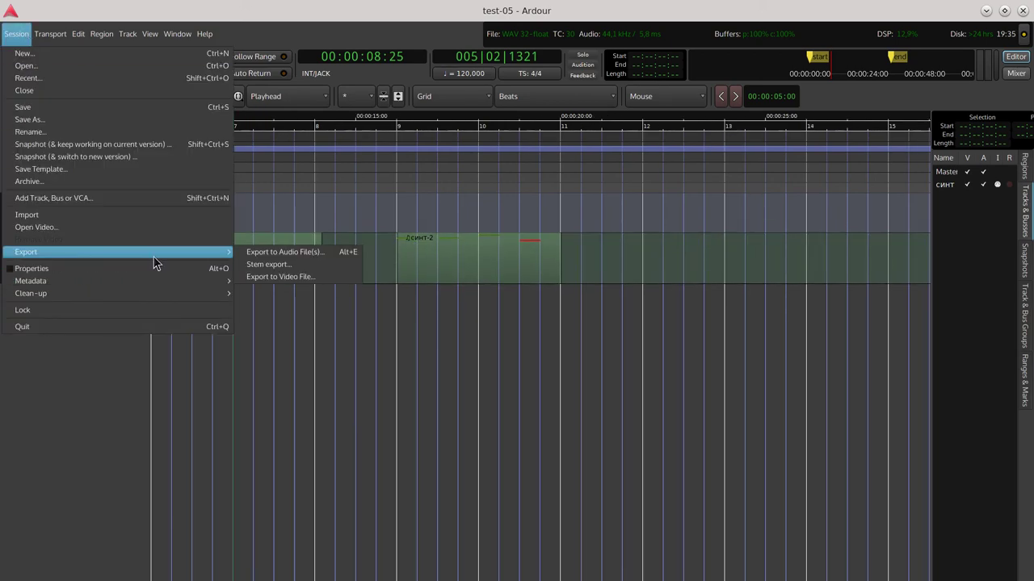
left_click(317, 257)
left_click_drag(144, 143, 228, 146)
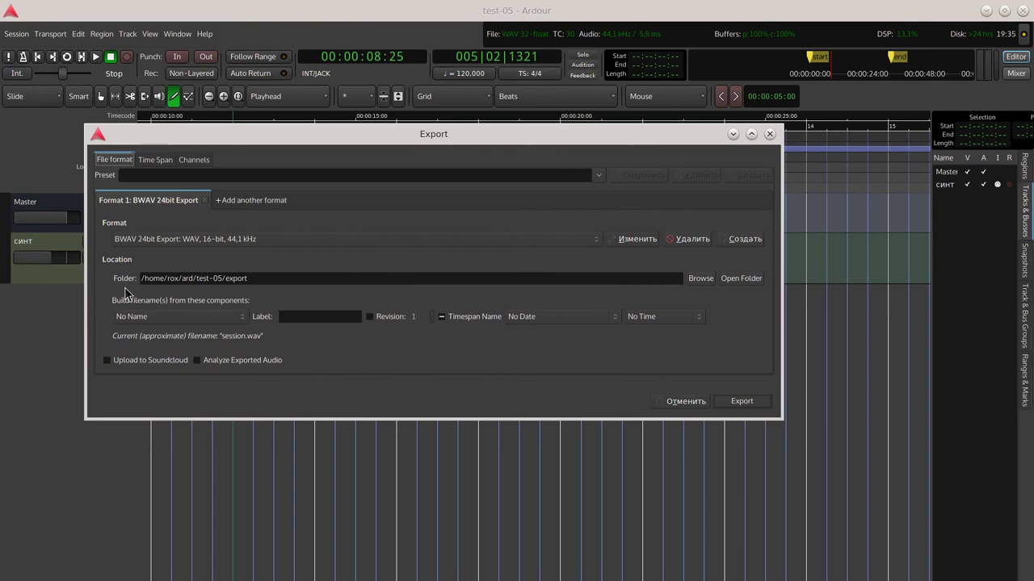
Step: Choose the CD (Red Book): WAV, 16-bit, 44,1 kHz format and export the session to its test-05/export folder
left_click_drag(143, 278, 257, 277)
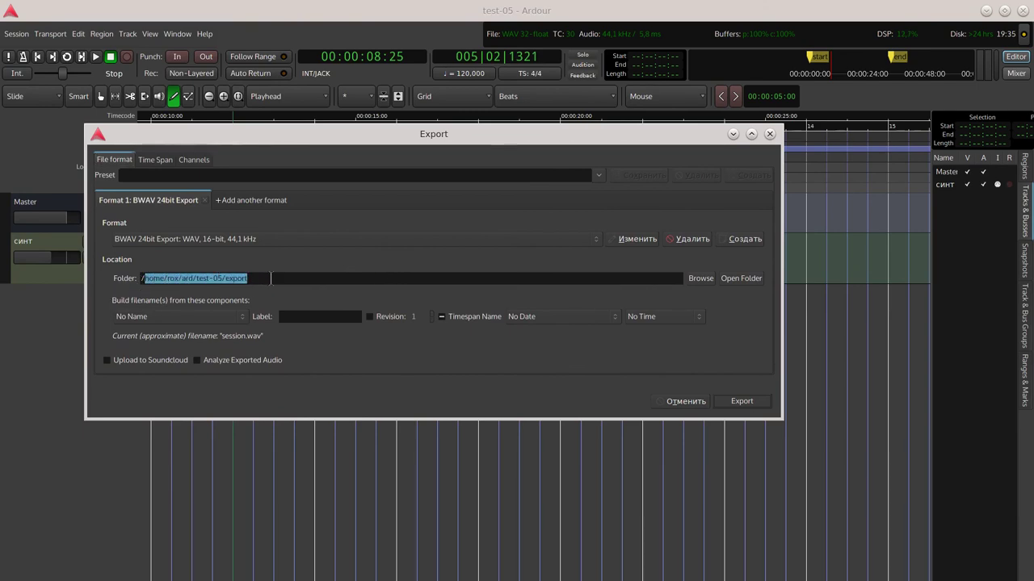
left_click(267, 279)
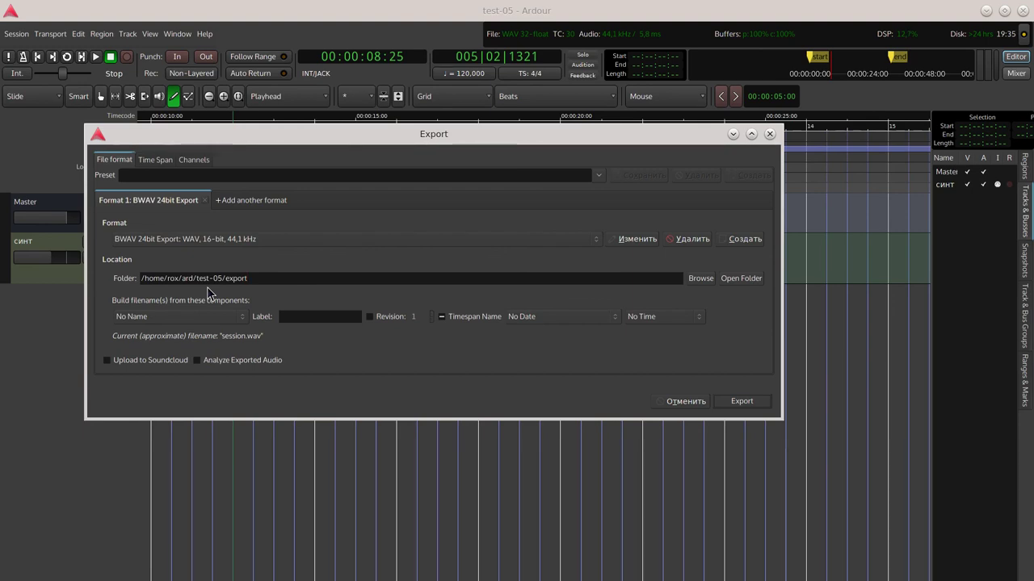
left_click(271, 279)
left_click(582, 240)
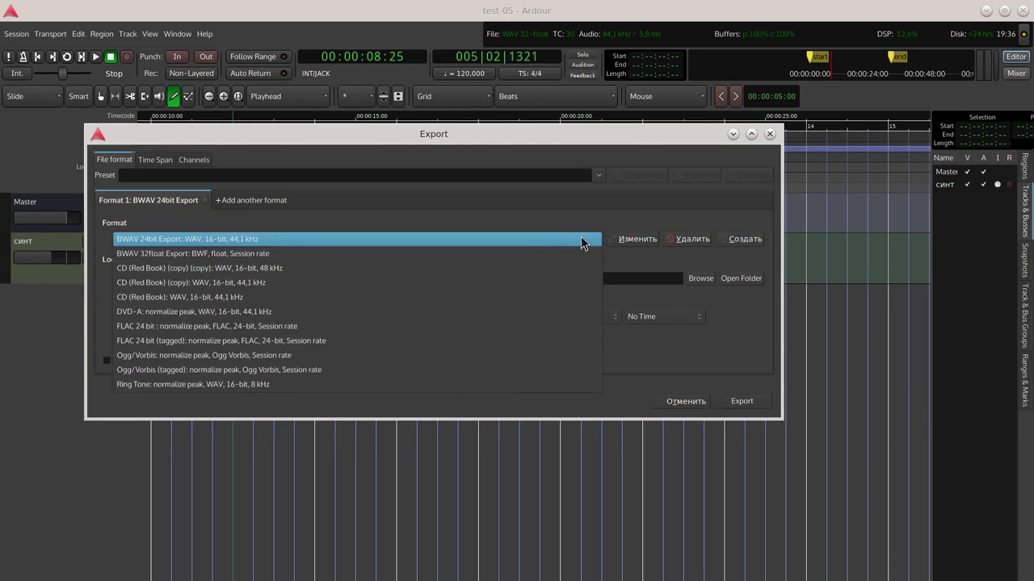
left_click(223, 300)
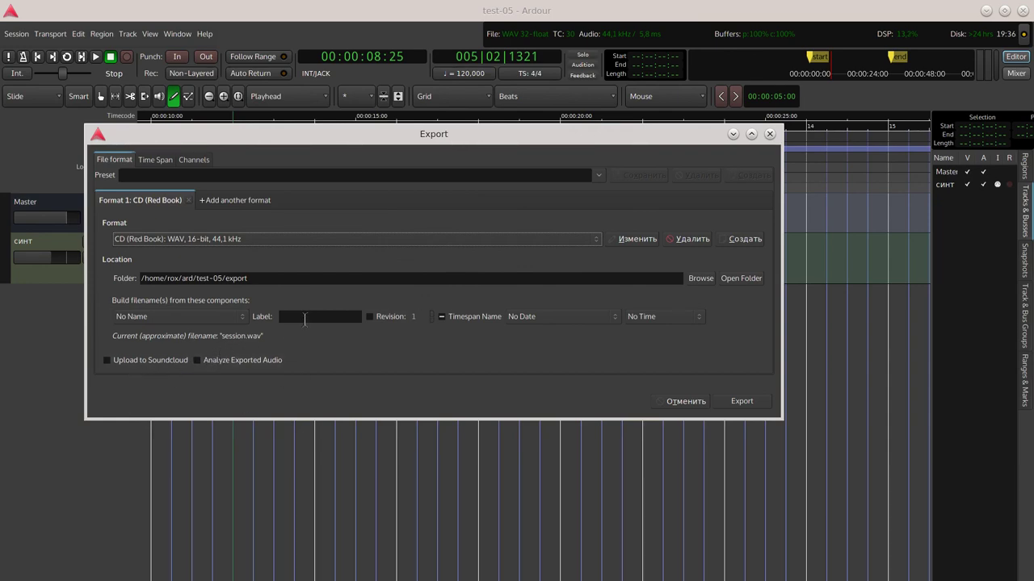
left_click(331, 317)
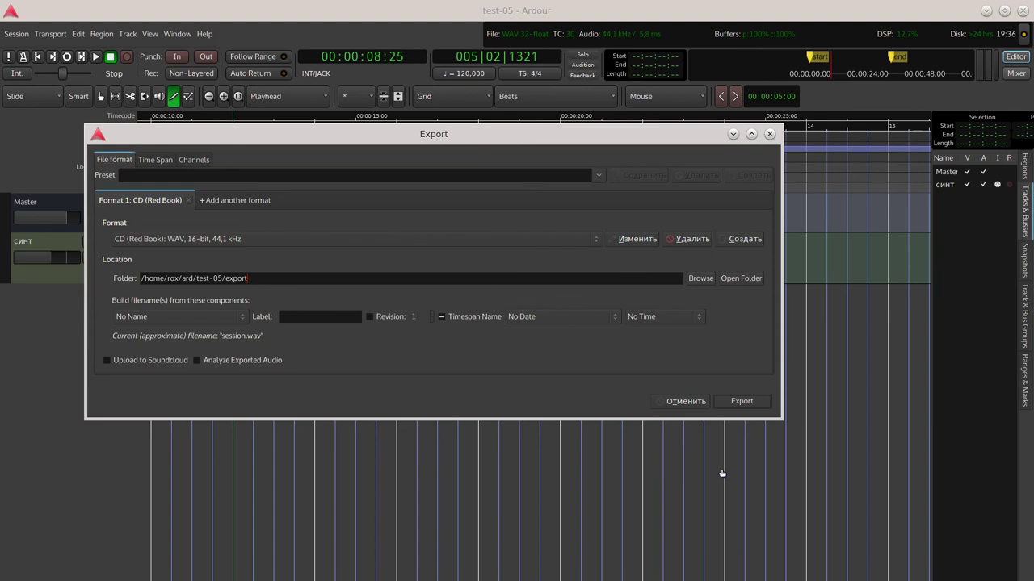
left_click(737, 403)
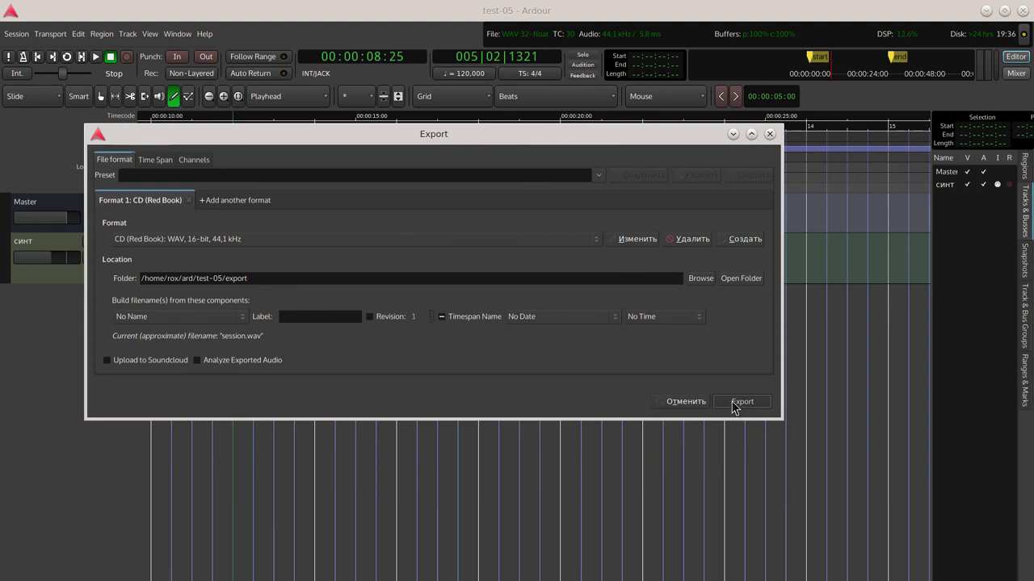